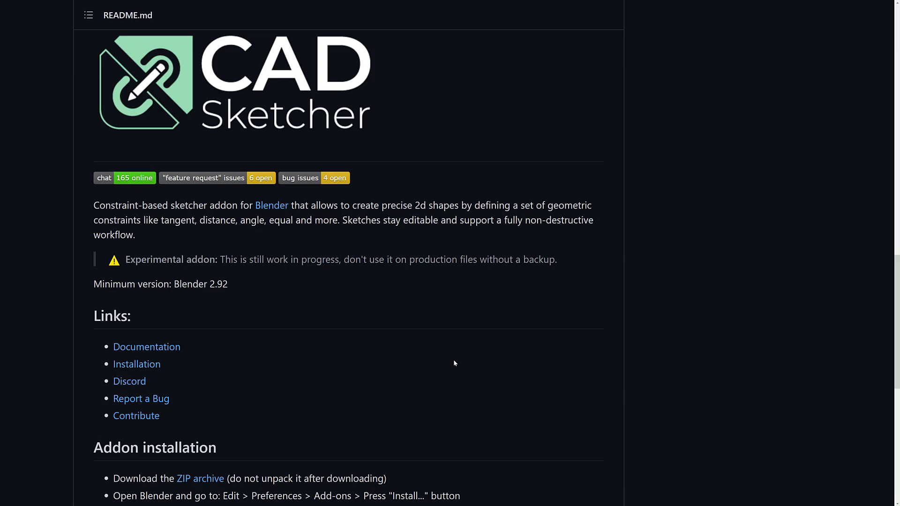
# Switch from the CAD Sketcher README in the browser to the Blender window.
pyautogui.hotkey('alt', 'Tab')
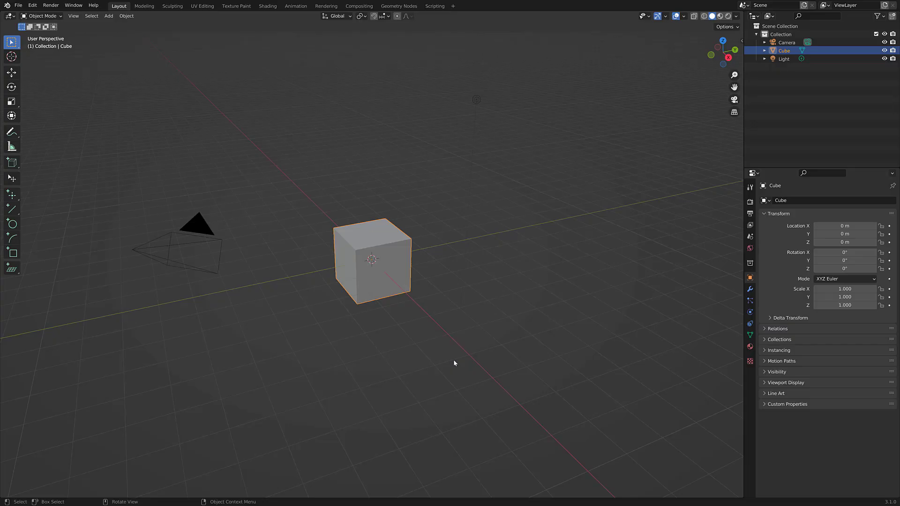
pyautogui.click(32, 5)
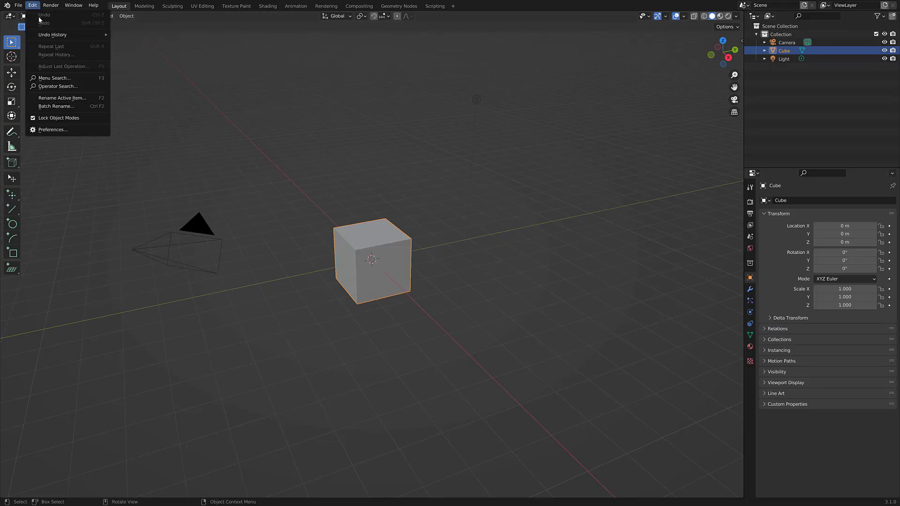
pyautogui.click(73, 130)
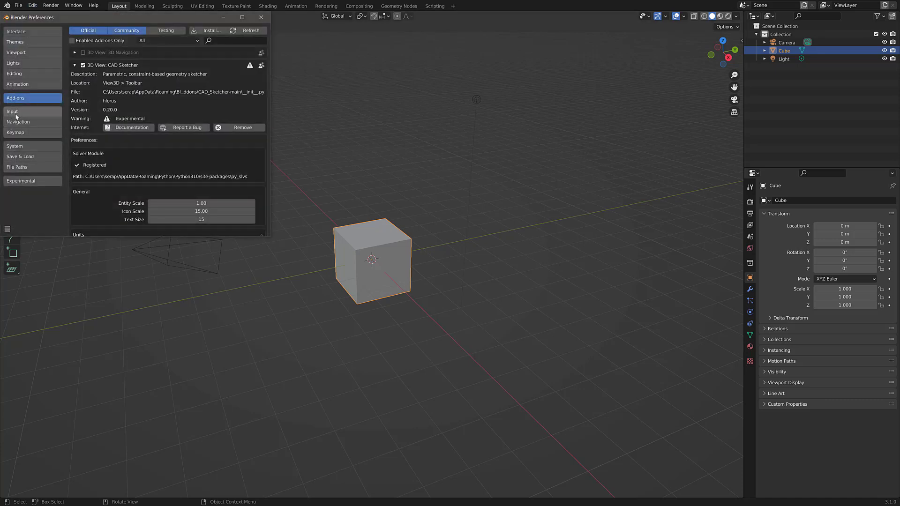
pyautogui.click(207, 30)
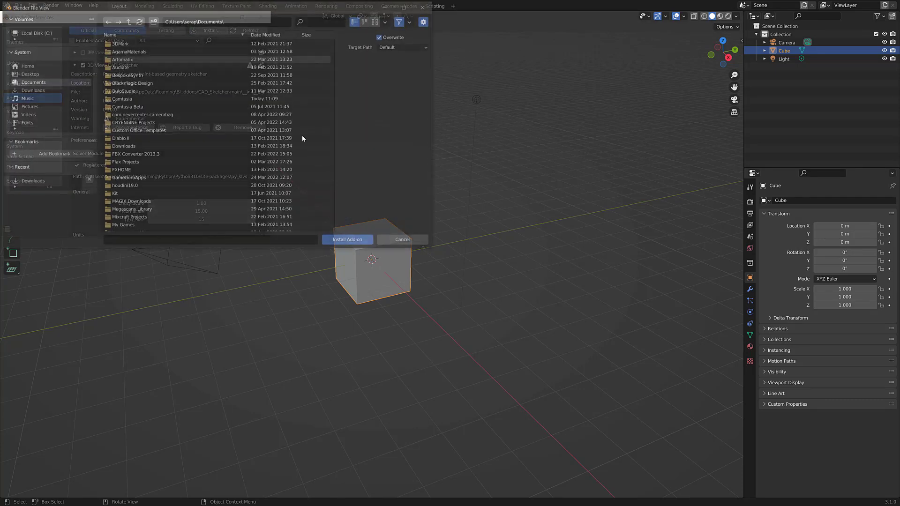
pyautogui.click(405, 241)
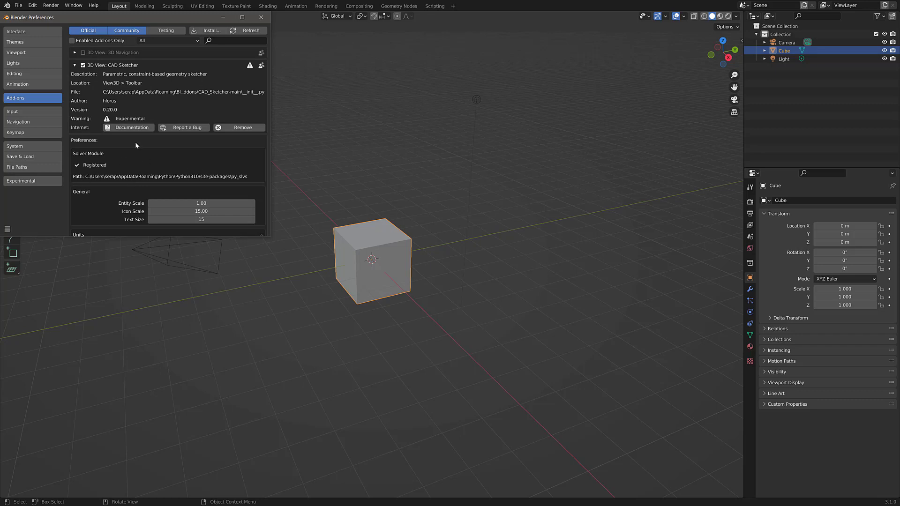
# Close preferences, show the Sketcher sidebar tab, and delete the default cube.
pyautogui.click(269, 20)
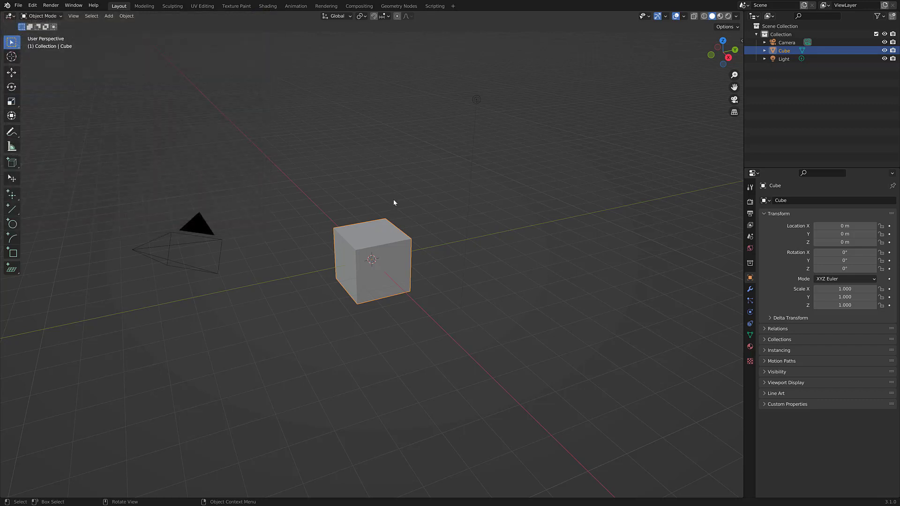
pyautogui.press('n')
pyautogui.click(739, 104)
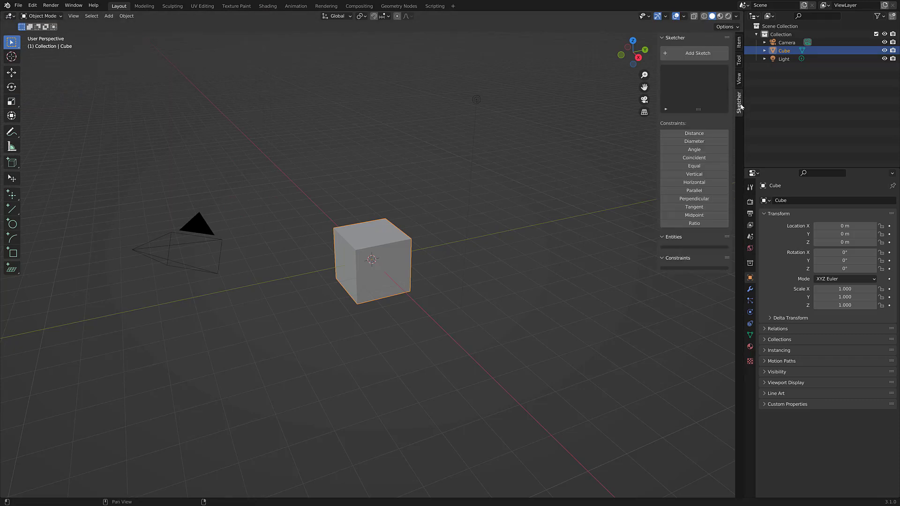
pyautogui.press('x')
pyautogui.click(377, 235)
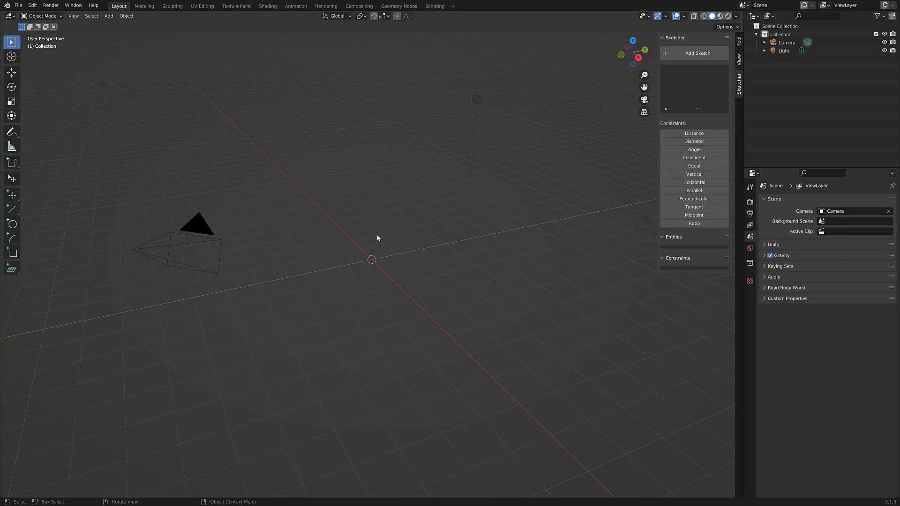
# Start a sketch on the horizontal workplane, draw a wide rectangle, and drag its top edge higher.
pyautogui.click(695, 53)
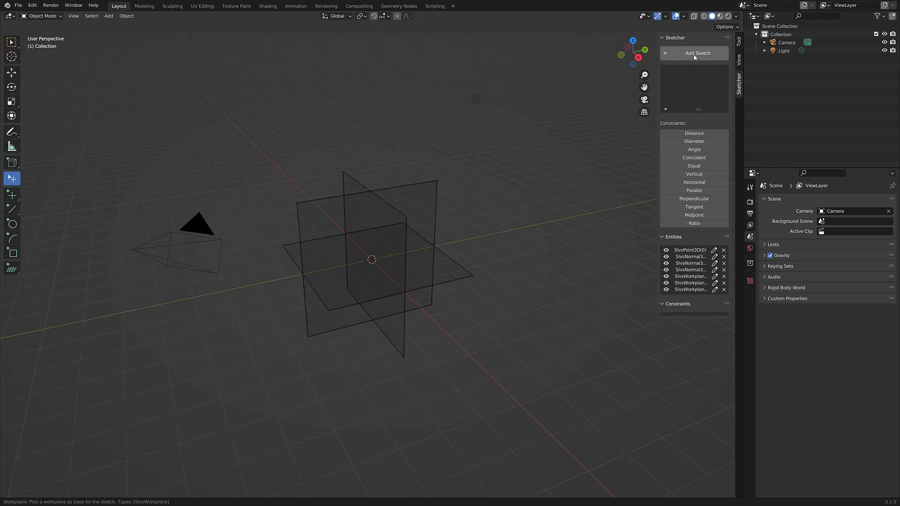
pyautogui.click(291, 256)
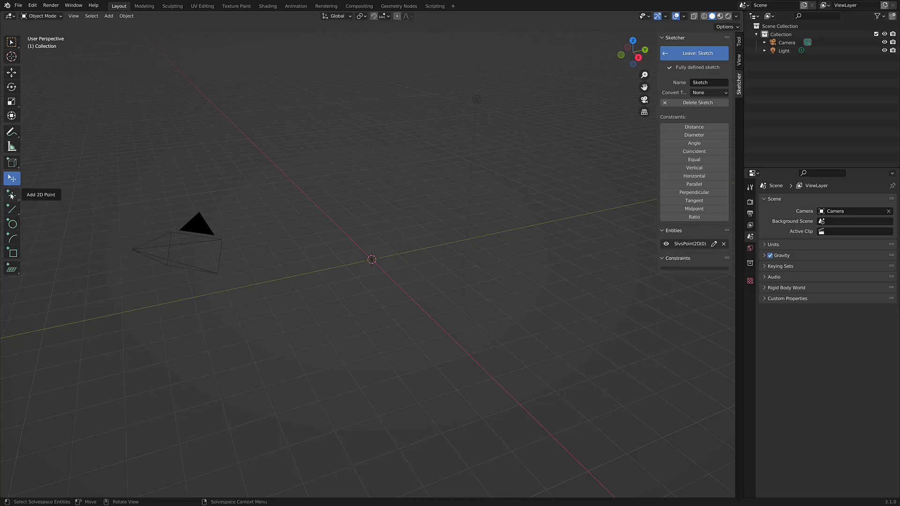
pyautogui.click(12, 253)
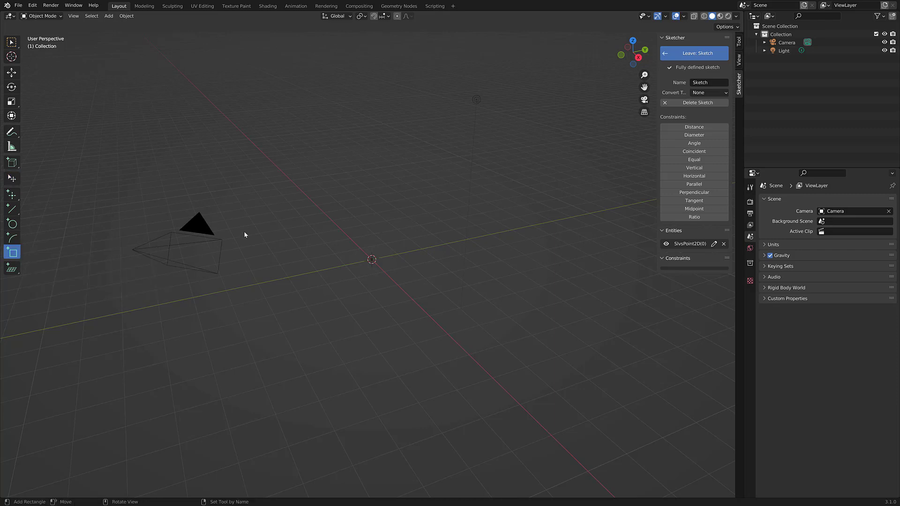
pyautogui.click(167, 232)
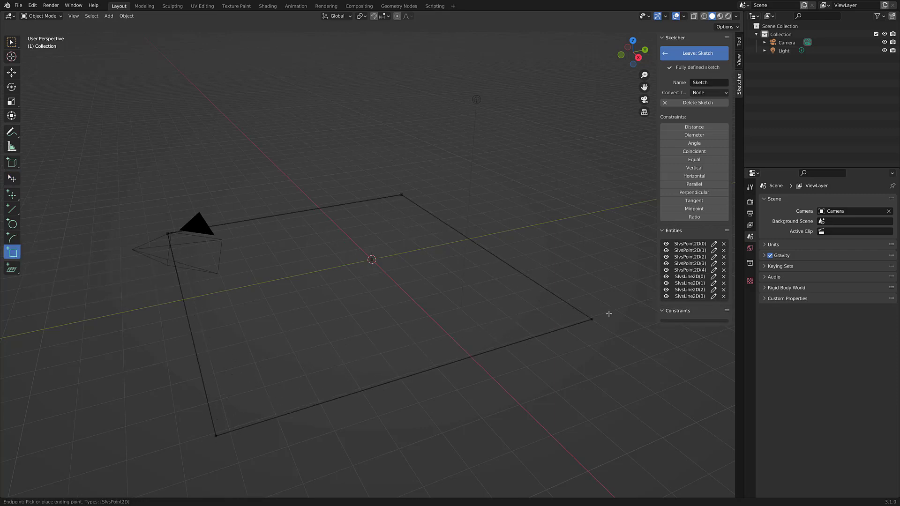
pyautogui.click(656, 271)
pyautogui.press('Escape')
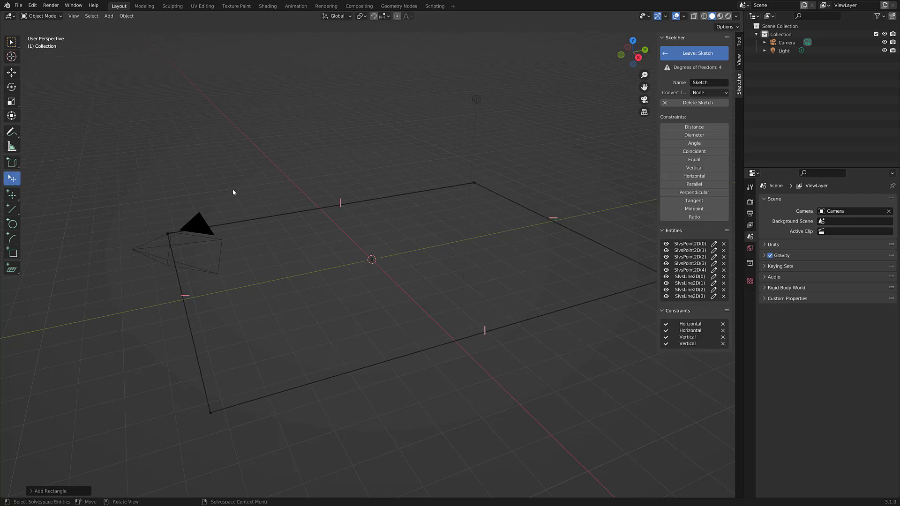
pyautogui.moveTo(307, 209); pyautogui.dragTo(323, 193)
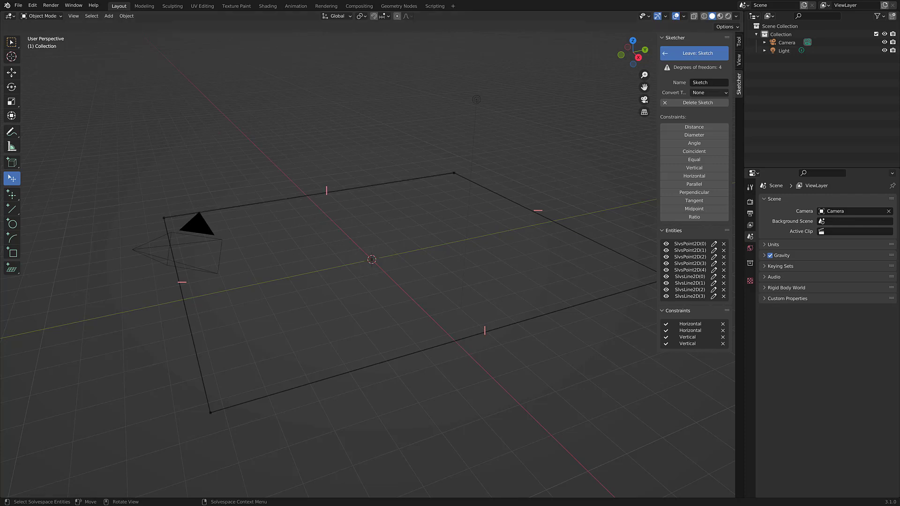
# Draw two circles in the rectangle, left and right of the origin, then view from top.
pyautogui.click(13, 223)
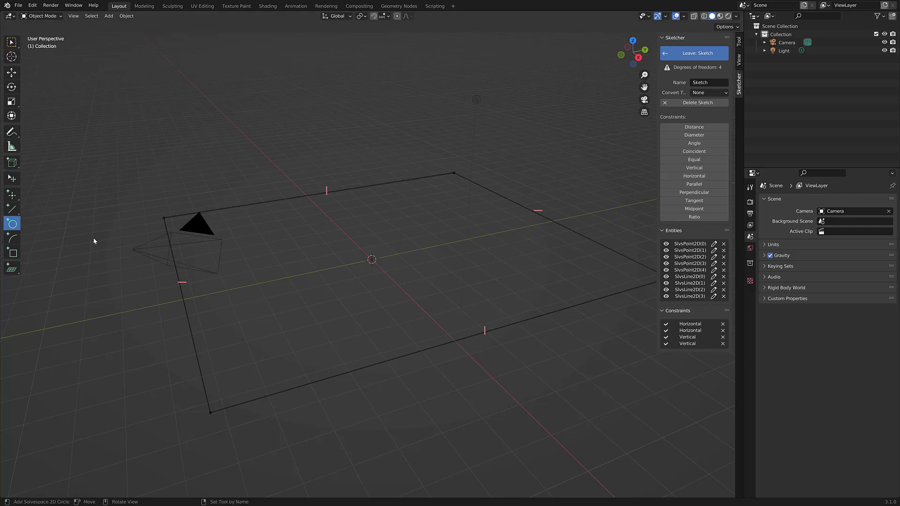
pyautogui.click(276, 266)
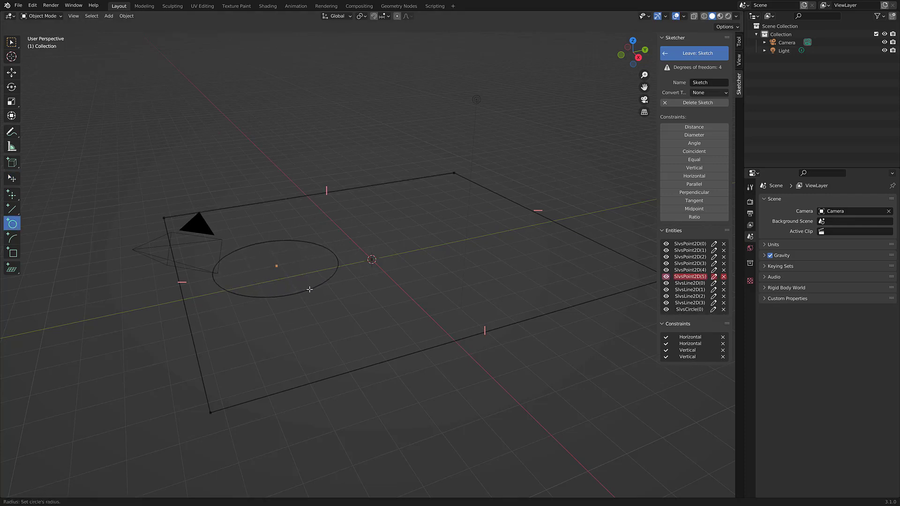
pyautogui.click(309, 289)
pyautogui.click(508, 254)
pyautogui.click(532, 274)
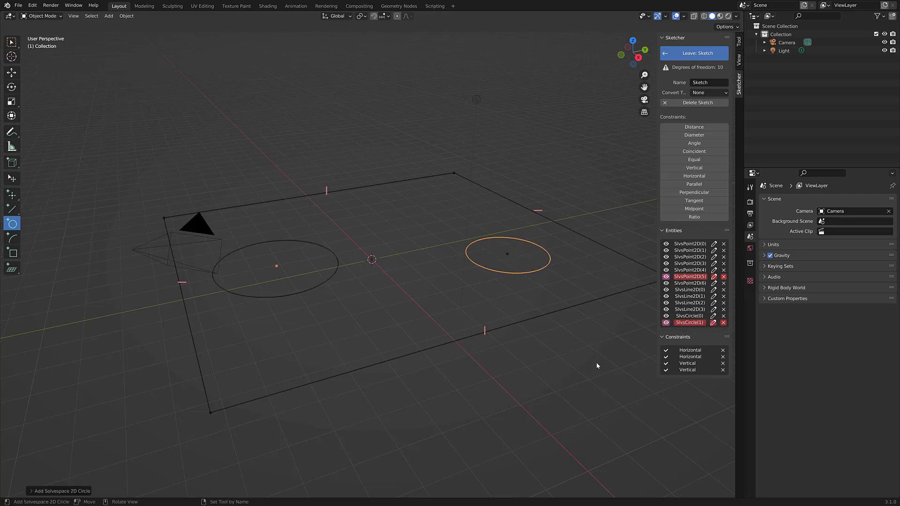
pyautogui.click(636, 38)
pyautogui.scroll(-1, 318, 151)
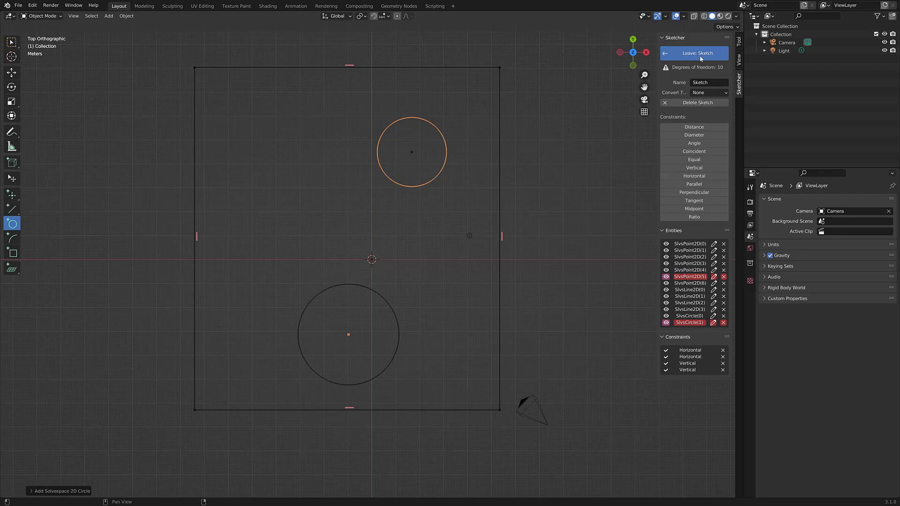
# Set Convert Type to Mesh and leave the sketch to create the holed plate.
pyautogui.click(705, 92)
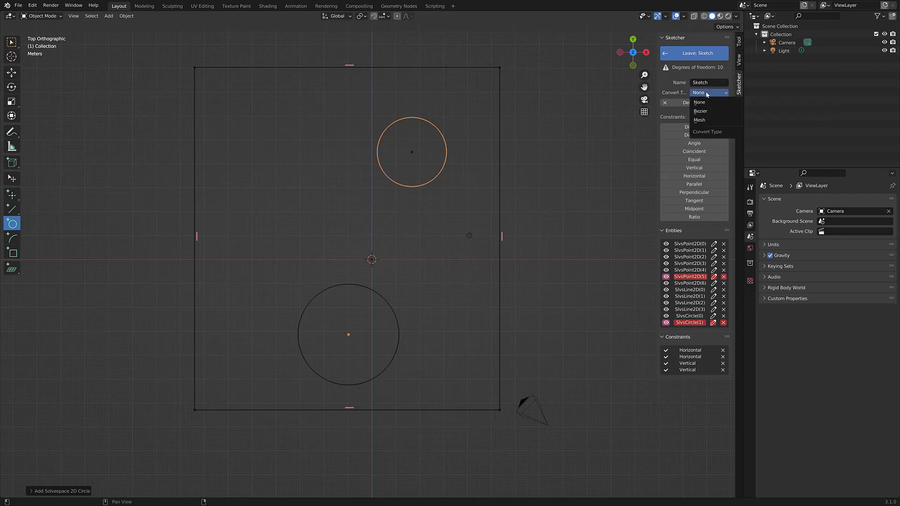
pyautogui.click(711, 118)
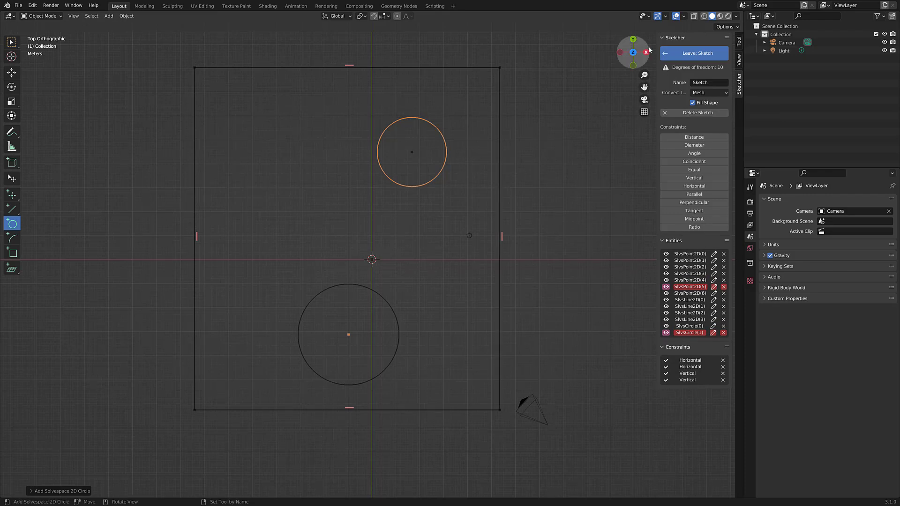
pyautogui.click(673, 57)
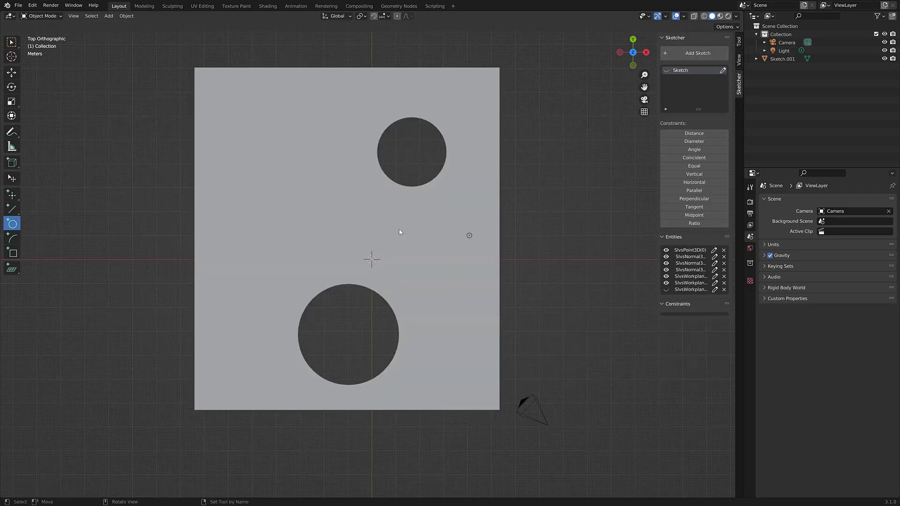
pyautogui.moveTo(491, 279)
pyautogui.mouseDown(button='middle')
pyautogui.moveTo(450, 231)
pyautogui.moveTo(420, 221)
pyautogui.moveTo(429, 204)
pyautogui.moveTo(426, 223)
pyautogui.moveTo(436, 225)
pyautogui.mouseUp(button='middle')
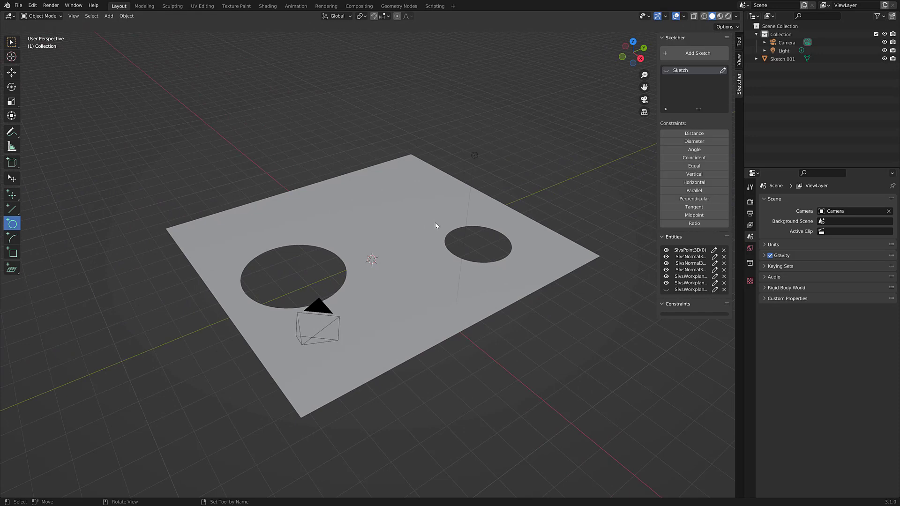
# Add a Solidify modifier to Sketch.001 with 1.55 m thickness.
pyautogui.click(782, 59)
pyautogui.click(748, 292)
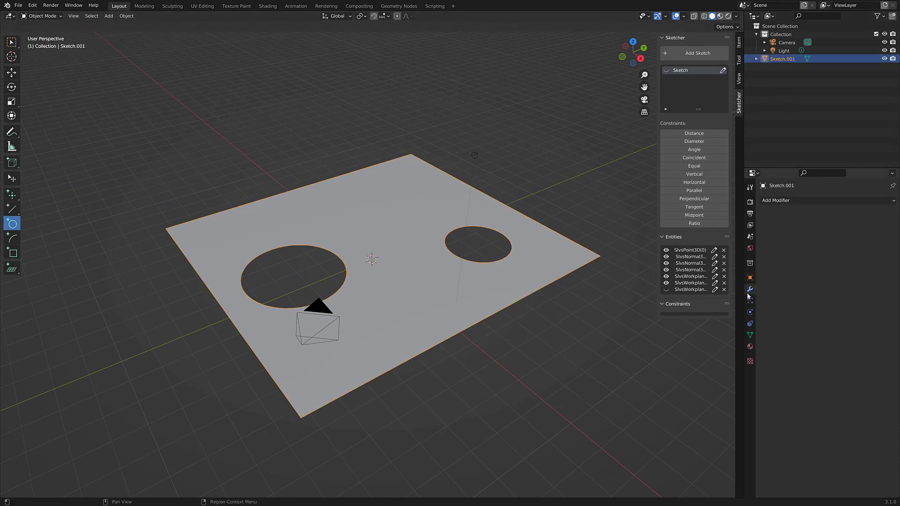
pyautogui.click(786, 201)
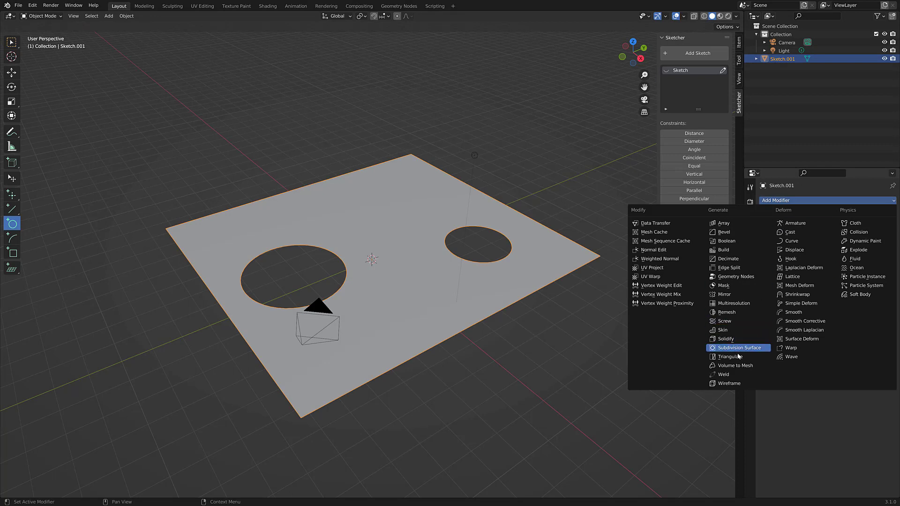
pyautogui.click(729, 337)
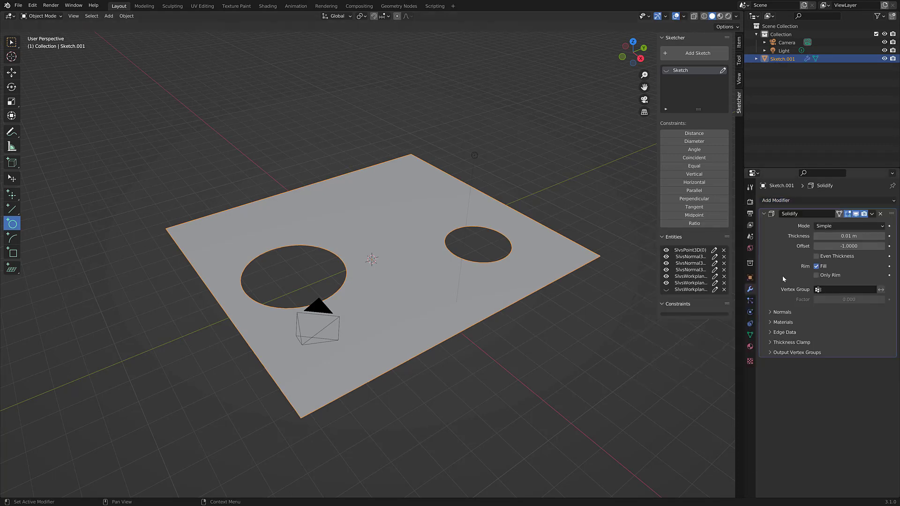
pyautogui.moveTo(848, 235); pyautogui.dragTo(891, 236)
pyautogui.moveTo(449, 312); pyautogui.dragTo(461, 360, button='middle')
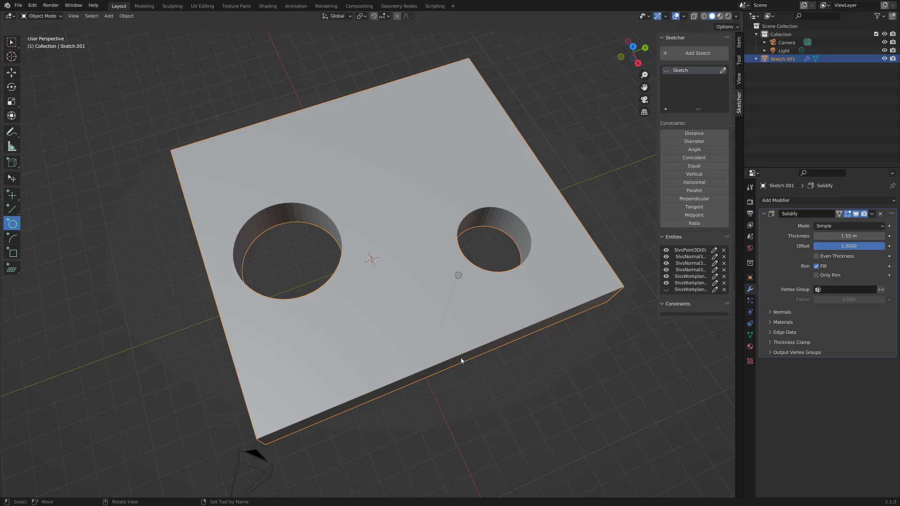
# Reopen the sketch and move the right circle up and the left circle lower.
pyautogui.click(723, 72)
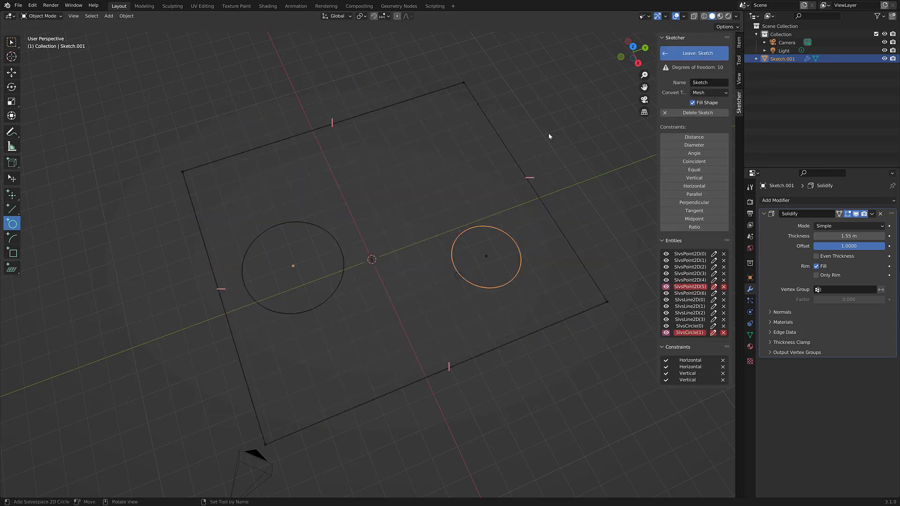
pyautogui.click(11, 178)
pyautogui.moveTo(486, 257); pyautogui.dragTo(441, 123)
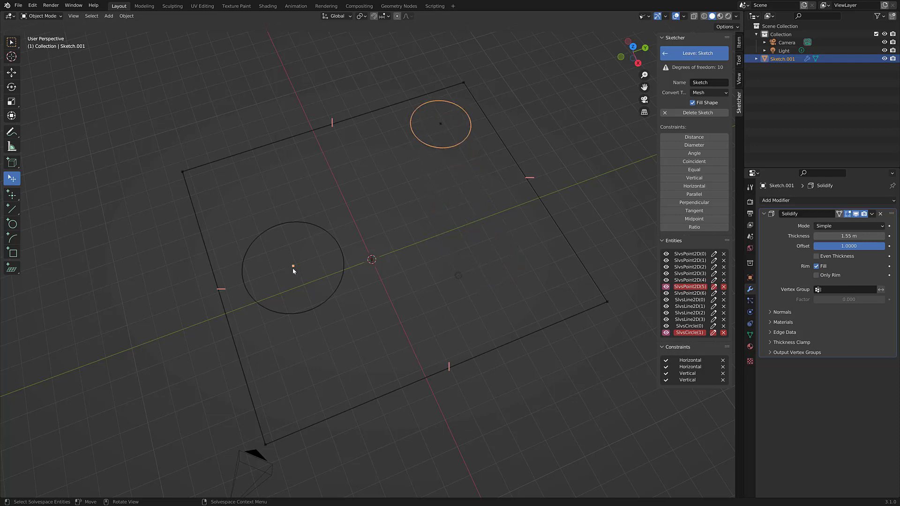
pyautogui.moveTo(293, 268); pyautogui.dragTo(319, 348)
# Draw a small rectangle at the upper left and leave the sketch to cut it through.
pyautogui.click(13, 253)
pyautogui.click(229, 200)
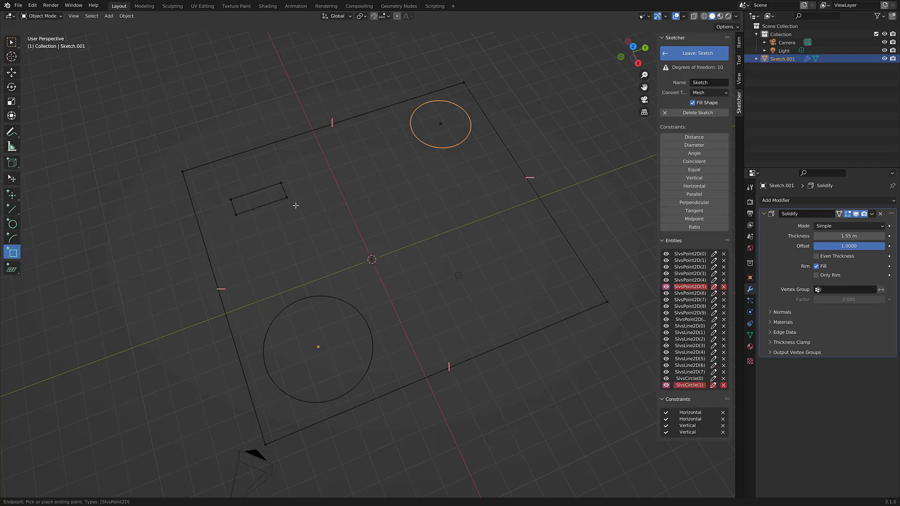
pyautogui.click(314, 224)
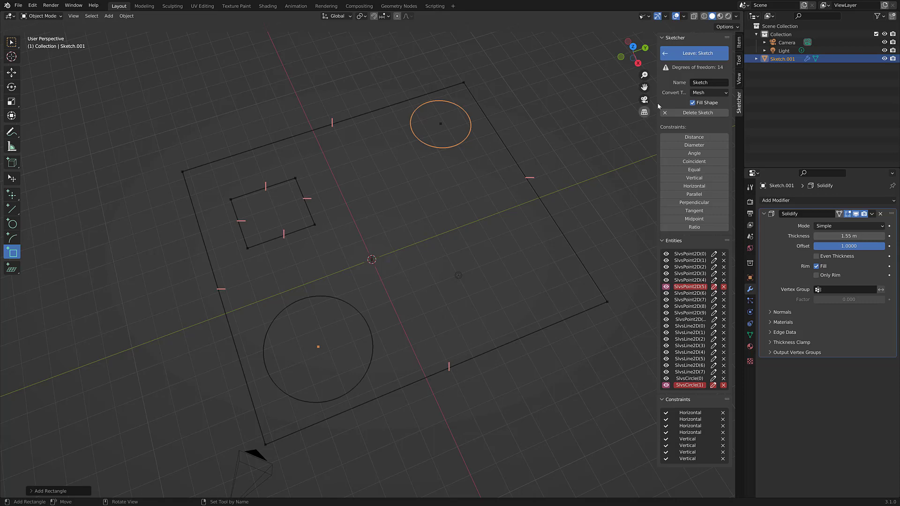
pyautogui.click(666, 55)
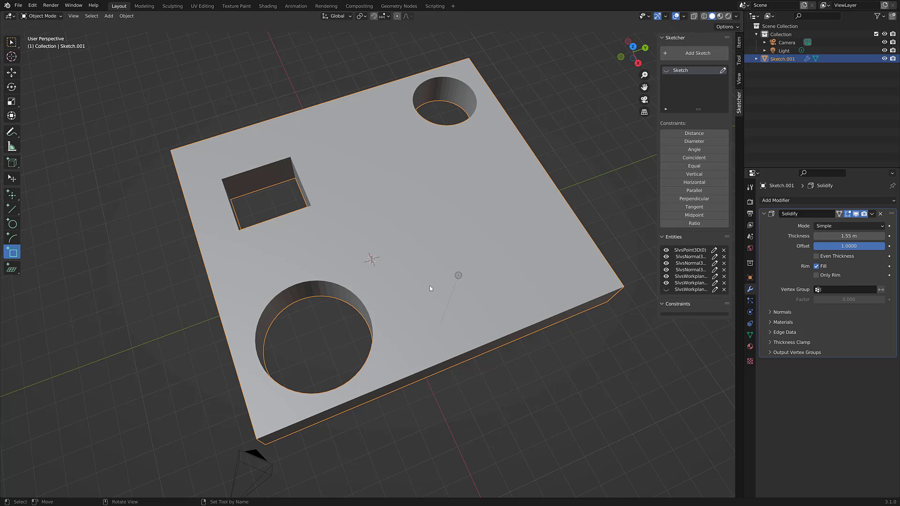
# Place a workplane on the block's side face.
pyautogui.moveTo(521, 336); pyautogui.dragTo(402, 293, button='middle')
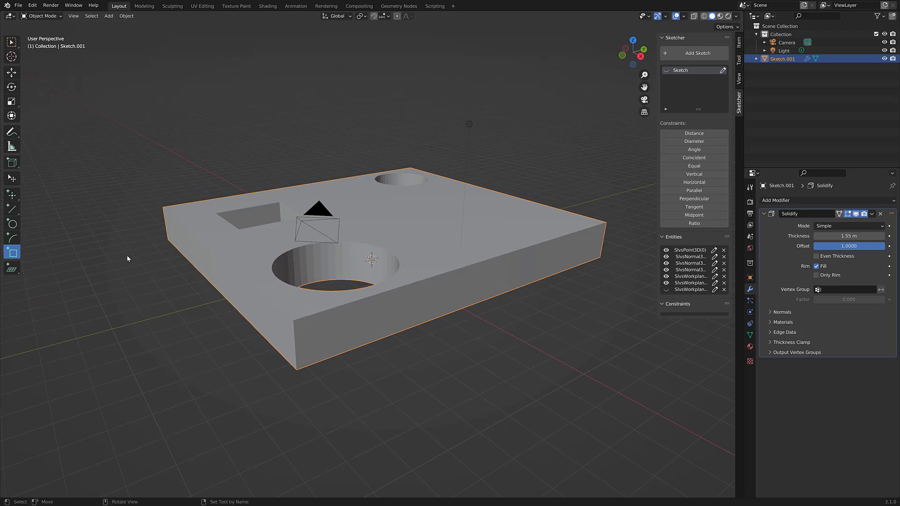
pyautogui.click(16, 269)
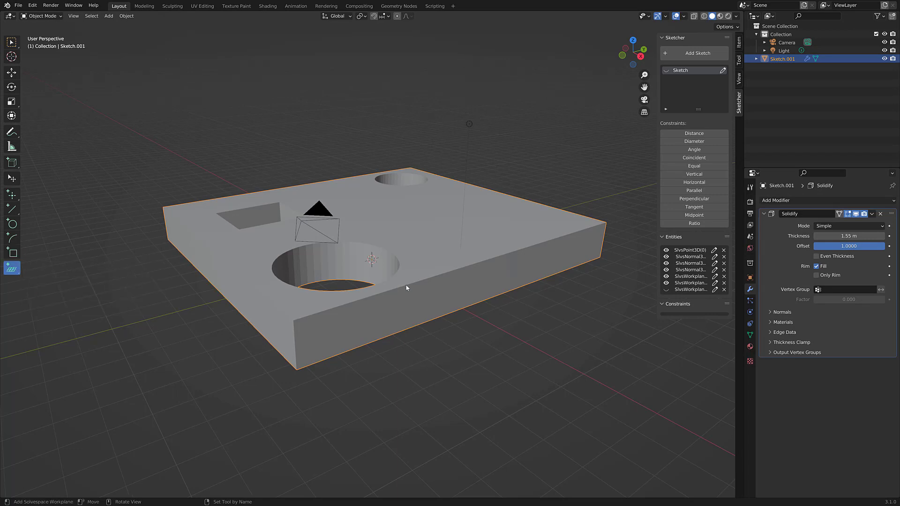
pyautogui.click(477, 287)
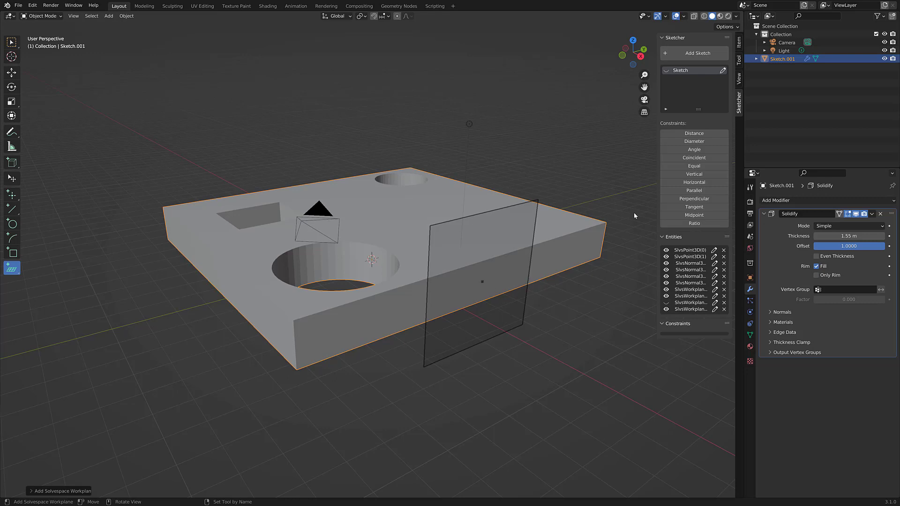
# Start a sketch on the side workplane and draw a small circle on that face.
pyautogui.click(694, 54)
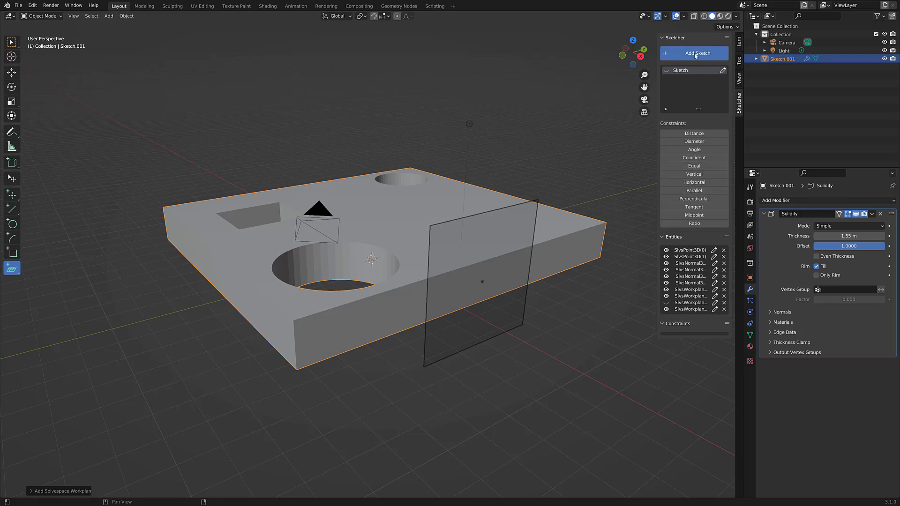
pyautogui.click(509, 209)
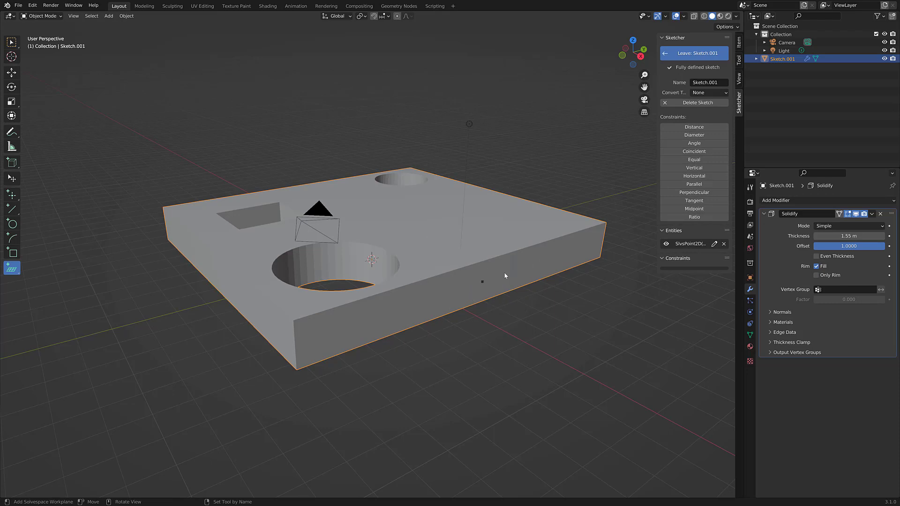
pyautogui.click(13, 224)
pyautogui.click(459, 287)
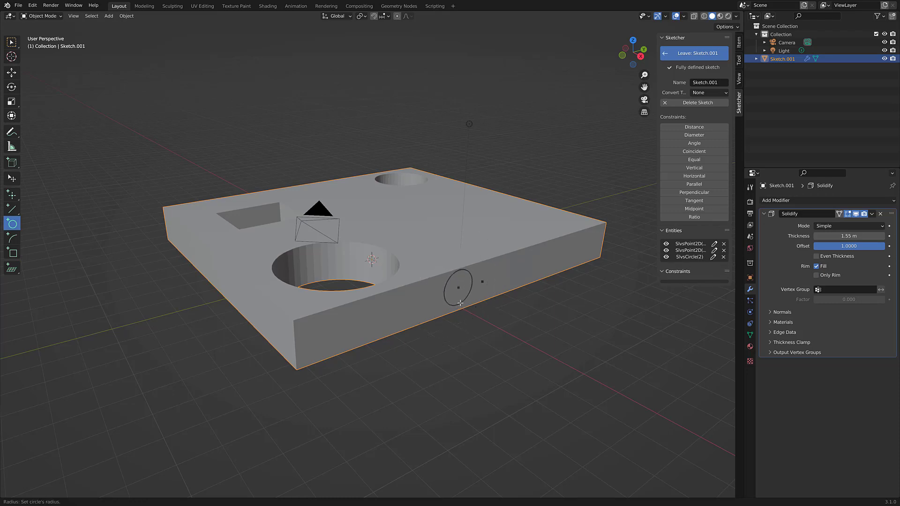
pyautogui.click(461, 303)
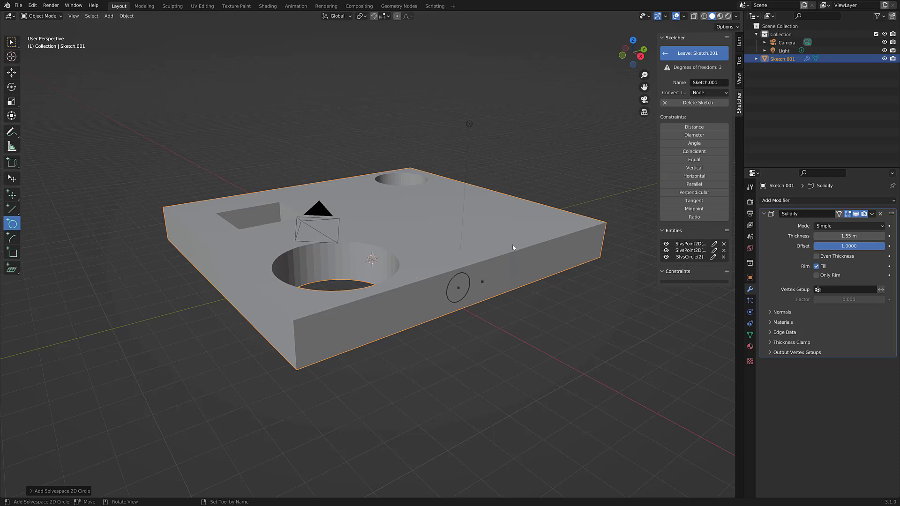
# Start a new General file without saving and delete its default cube.
pyautogui.click(19, 5)
pyautogui.moveTo(24, 15)
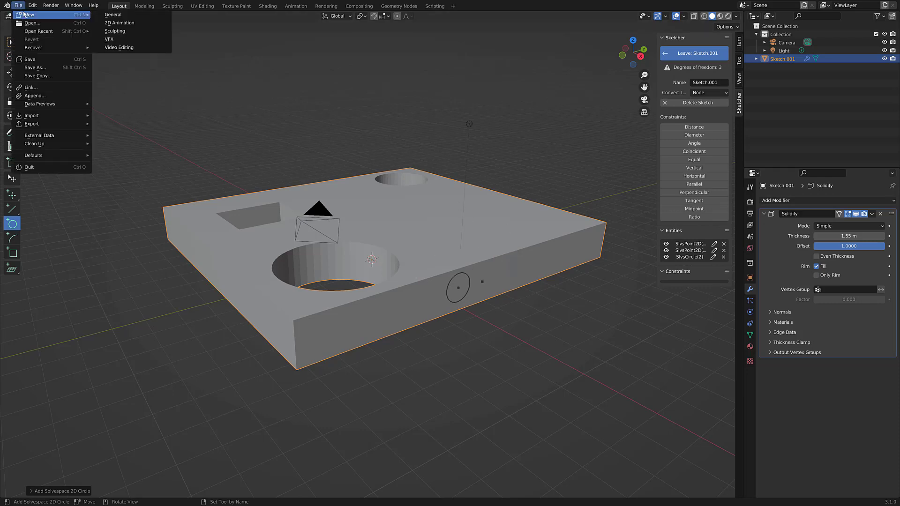
pyautogui.click(113, 14)
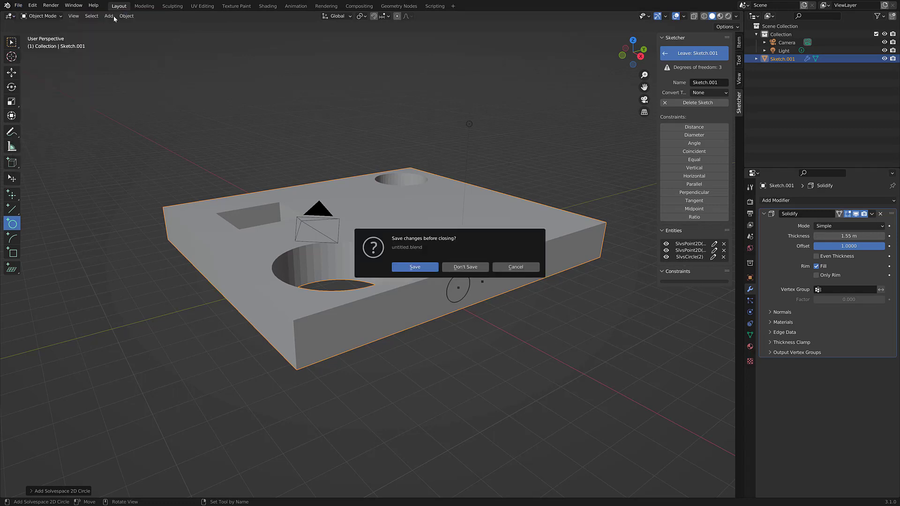
pyautogui.click(466, 268)
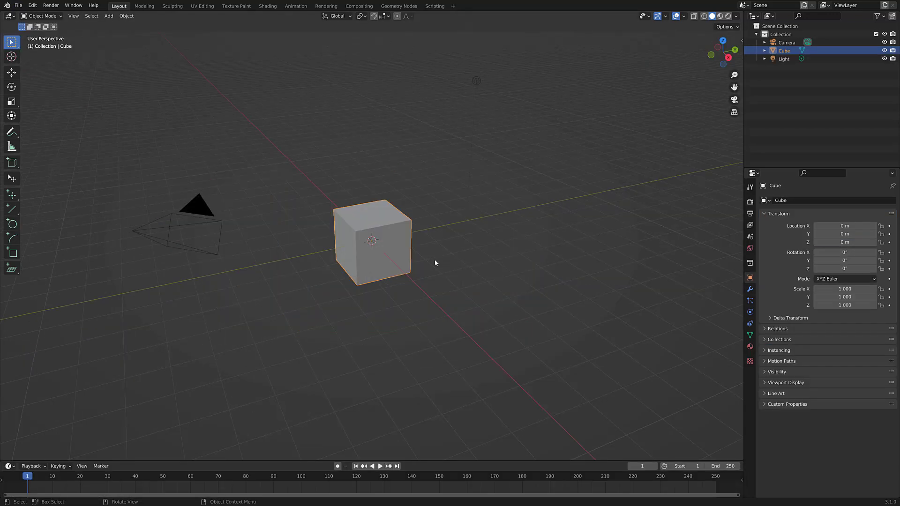
pyautogui.press('x')
pyautogui.click(398, 252)
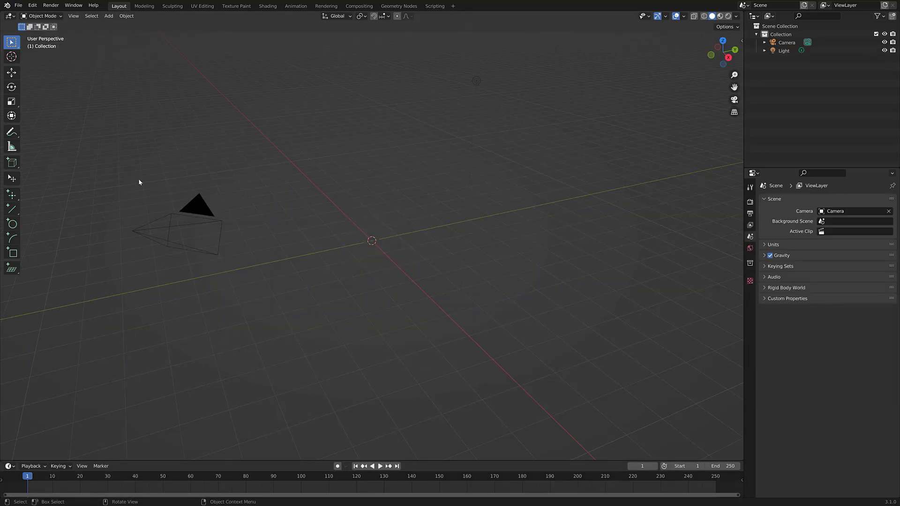
# Start a new sketch on the horizontal XY workplane with the 2D Line tool.
pyautogui.press('n')
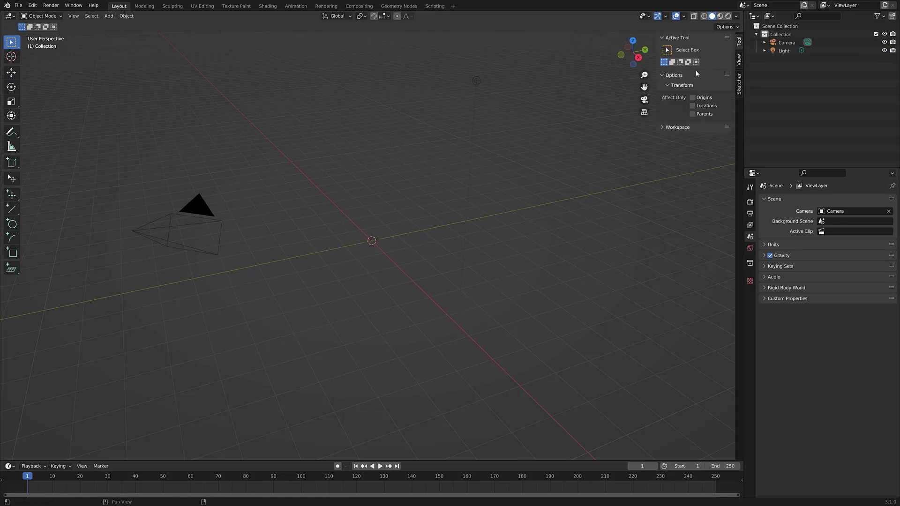
pyautogui.click(740, 81)
pyautogui.click(699, 56)
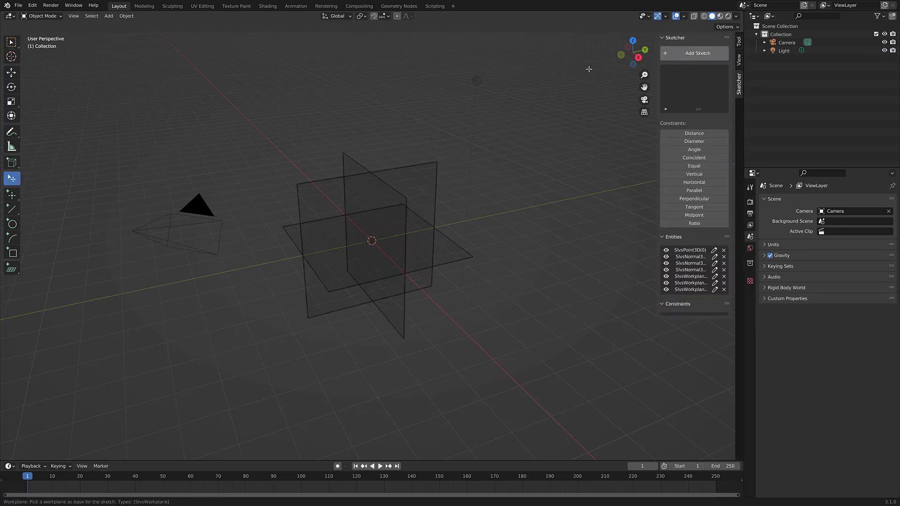
pyautogui.click(462, 250)
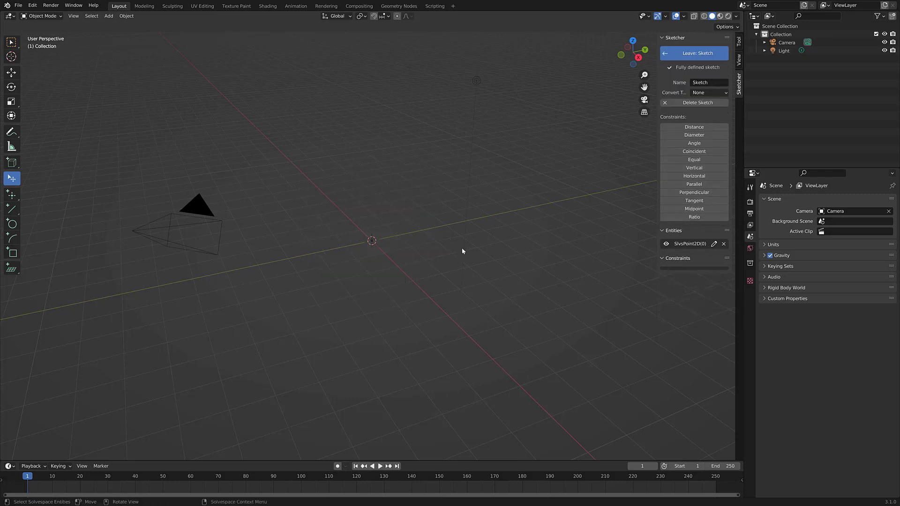
pyautogui.click(10, 211)
pyautogui.click(35, 210)
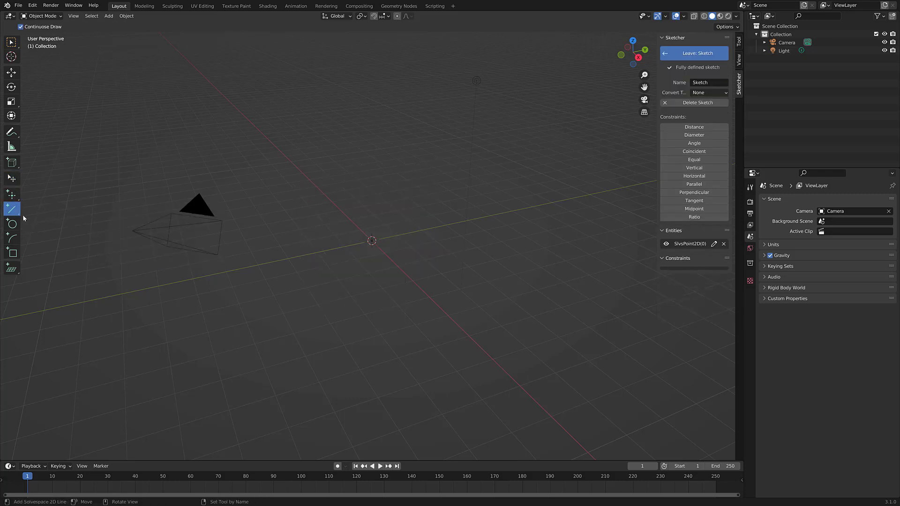
# Draw a ten-vertex polyline outline, closing it back on the first point.
pyautogui.click(259, 220)
pyautogui.click(382, 191)
pyautogui.click(491, 185)
pyautogui.click(596, 211)
pyautogui.click(642, 286)
pyautogui.click(608, 378)
pyautogui.click(454, 412)
pyautogui.click(288, 413)
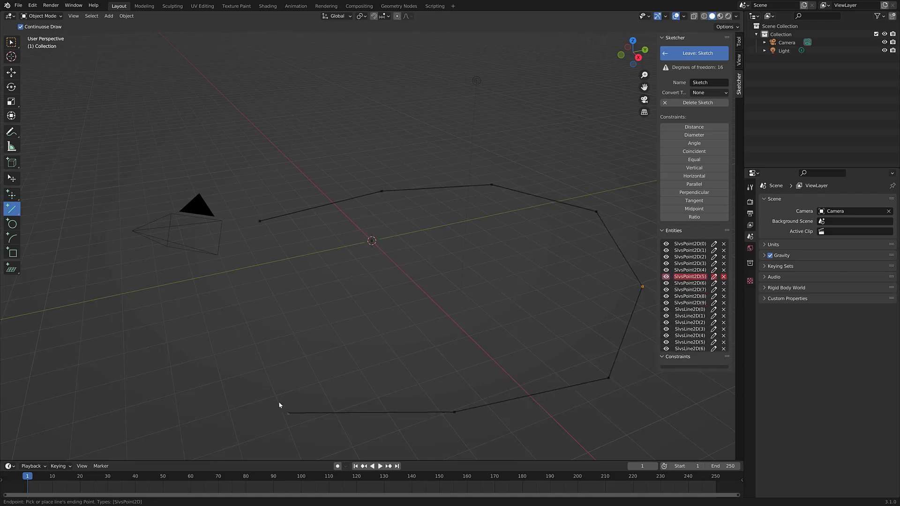
pyautogui.click(221, 334)
pyautogui.click(237, 248)
pyautogui.click(260, 221)
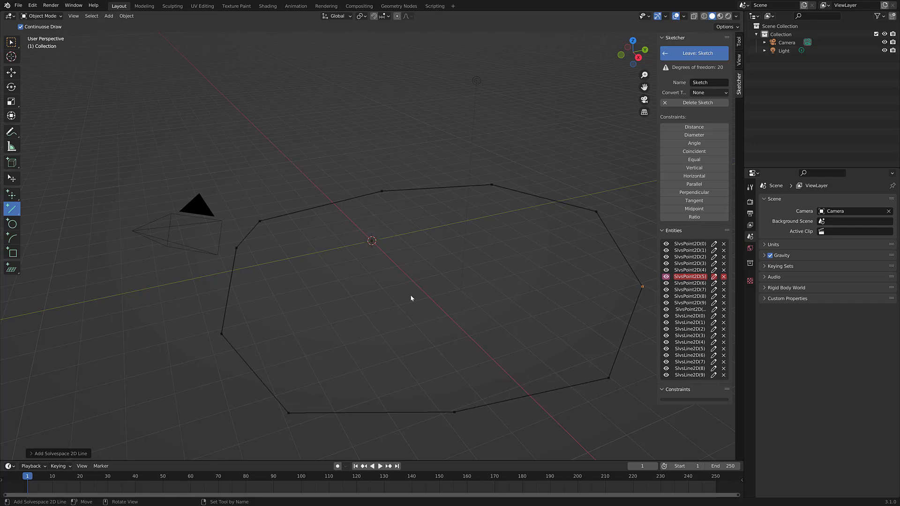
# Constrain the polygon's upper-right edge parallel to the bottom edge, leaving 19 degrees of freedom.
pyautogui.click(12, 179)
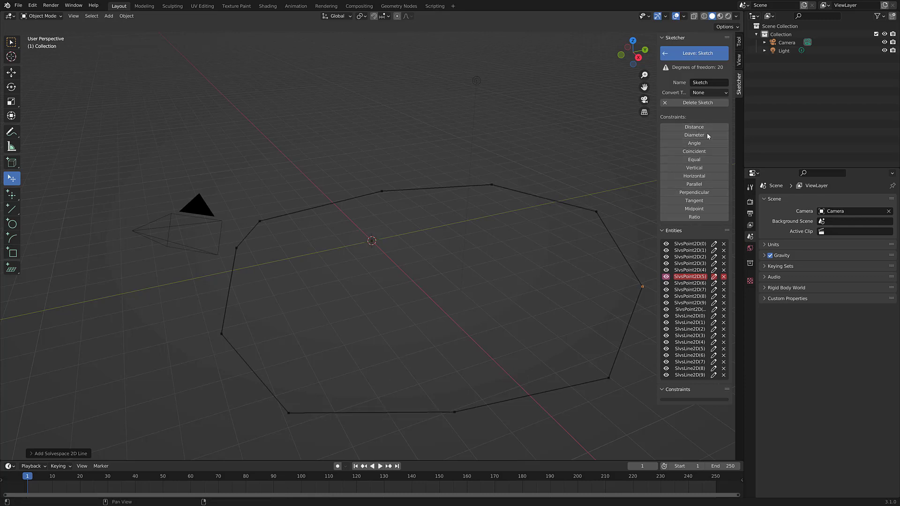
pyautogui.click(696, 177)
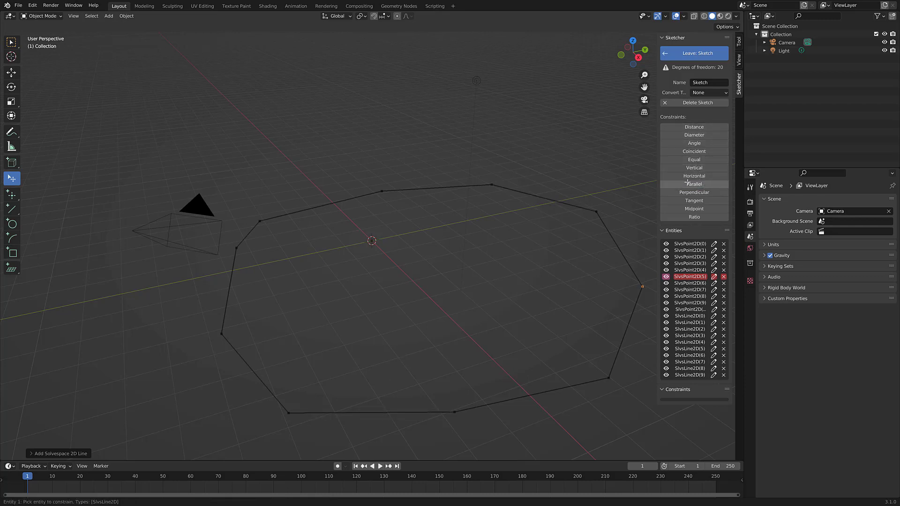
pyautogui.click(546, 199)
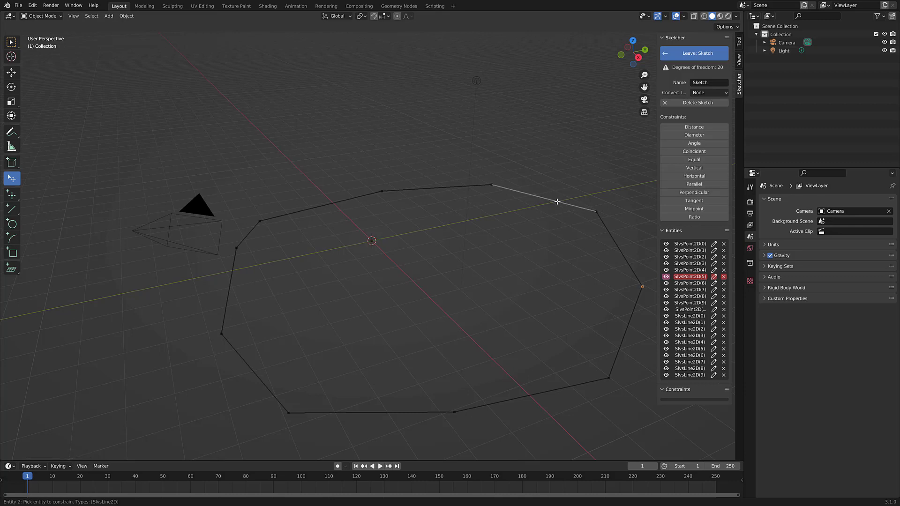
pyautogui.press('Escape')
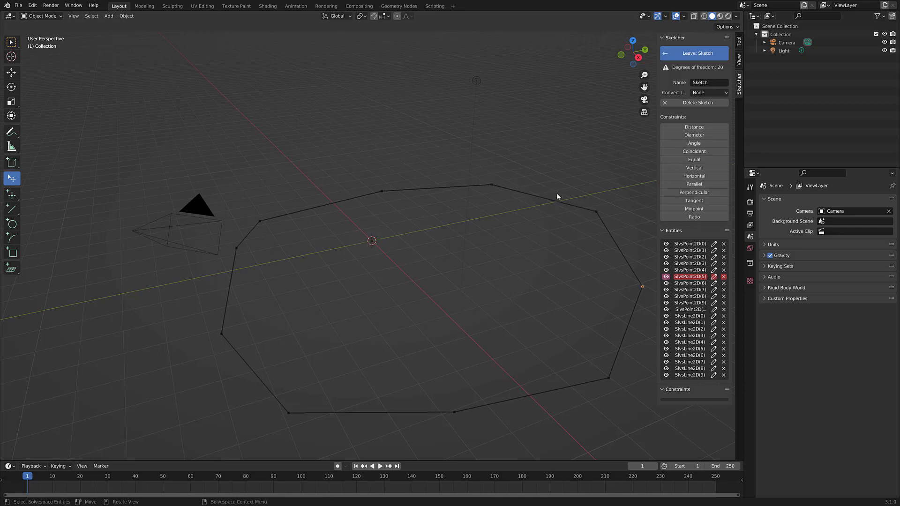
pyautogui.click(558, 202)
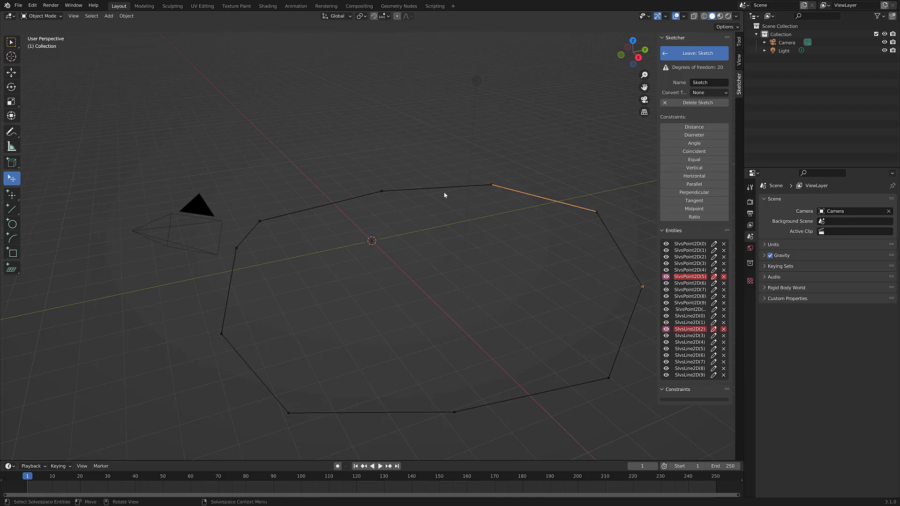
pyautogui.click(694, 184)
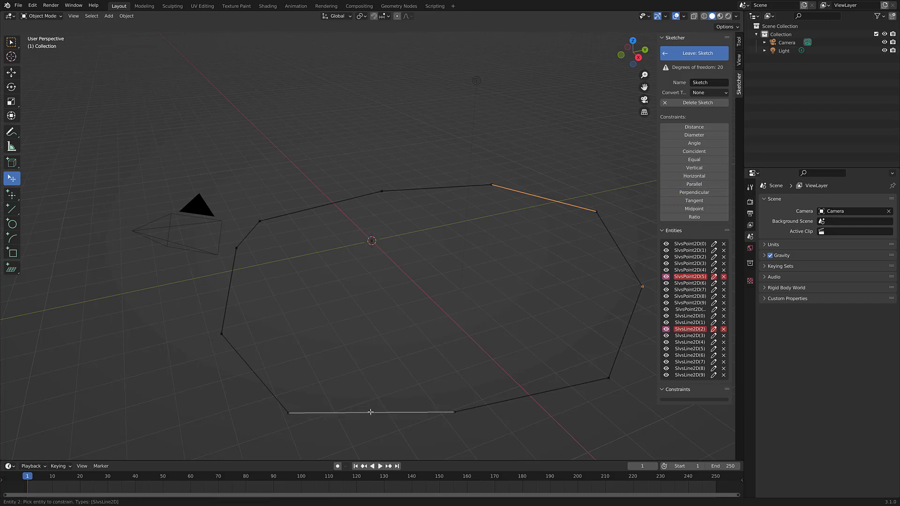
pyautogui.click(370, 412)
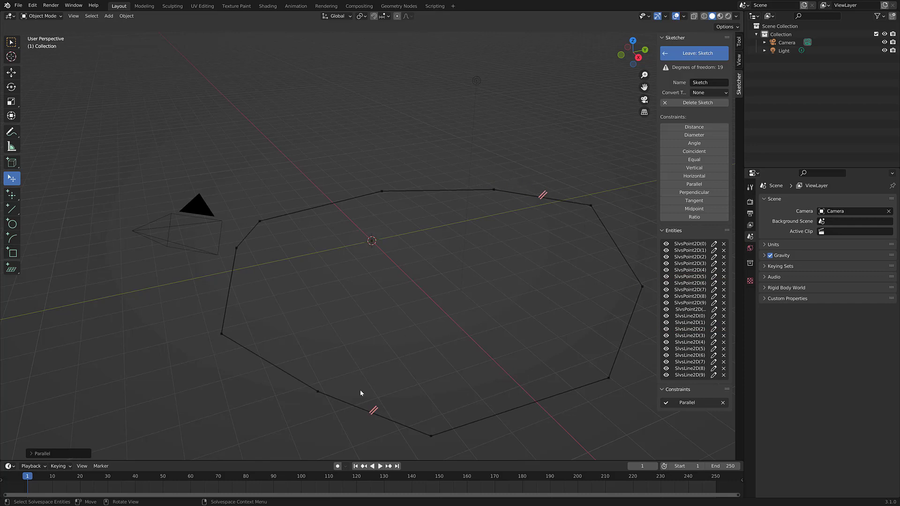
# Add an 85° Angle constraint between the polygon's upper-left and top edges.
pyautogui.click(692, 144)
pyautogui.click(251, 231)
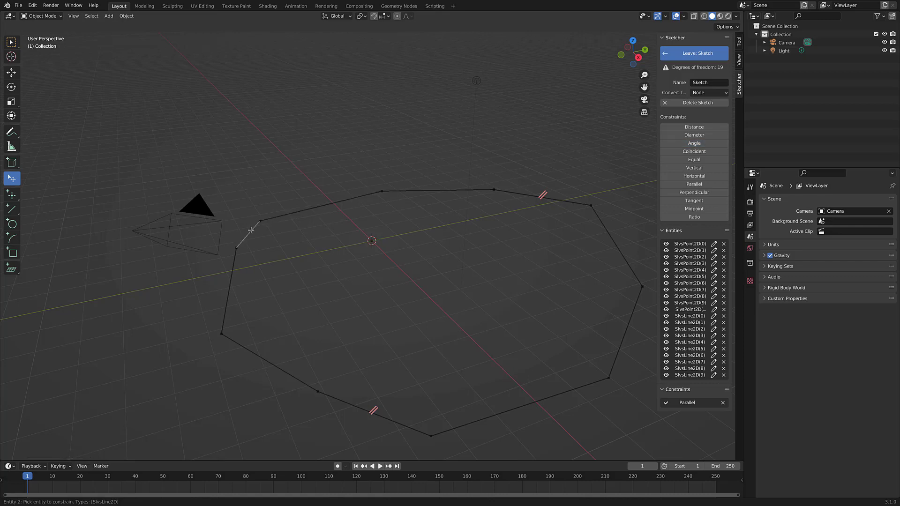
pyautogui.click(279, 216)
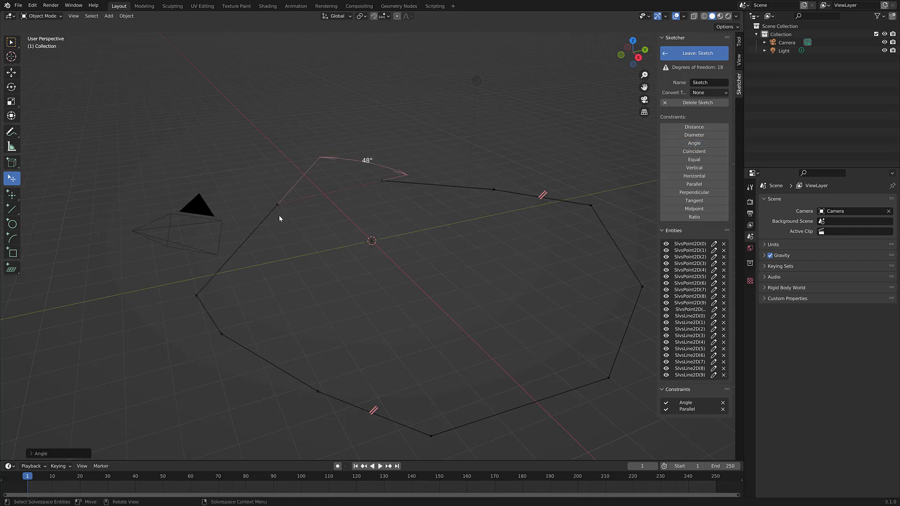
pyautogui.rightClick(368, 161)
pyautogui.moveTo(367, 162)
pyautogui.mouseDown()
pyautogui.moveTo(403, 162)
pyautogui.moveTo(360, 163)
pyautogui.mouseUp()
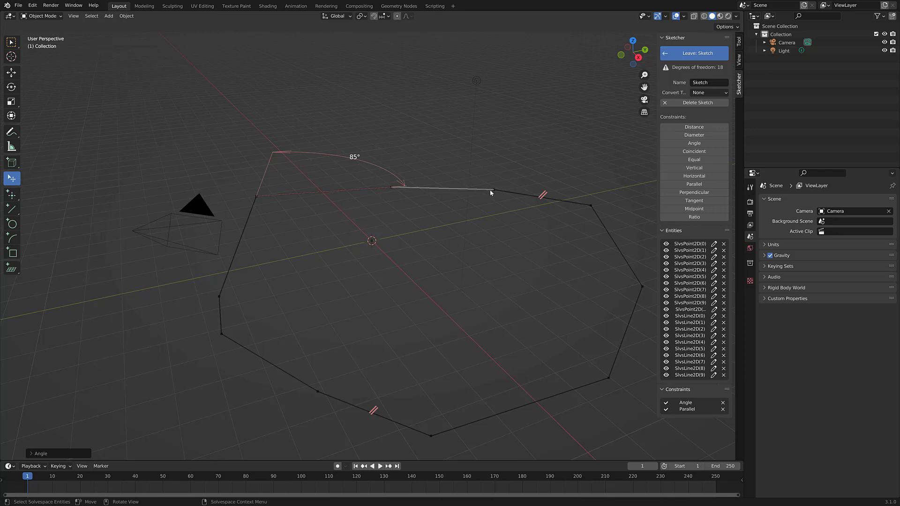
# Drag a top polygon vertex down so the solver flattens the upper edge.
pyautogui.moveTo(494, 191)
pyautogui.mouseDown()
pyautogui.moveTo(502, 116)
pyautogui.moveTo(389, 335)
pyautogui.moveTo(424, 265)
pyautogui.moveTo(483, 193)
pyautogui.mouseUp()
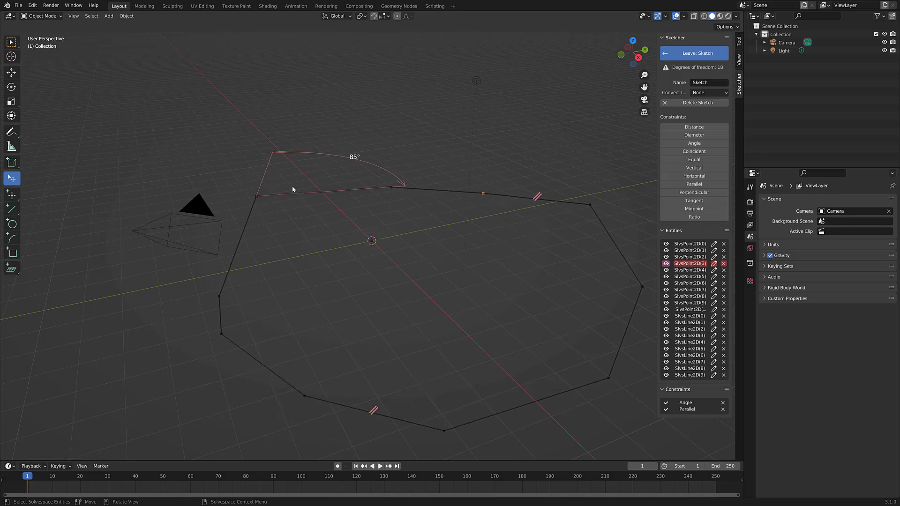
pyautogui.moveTo(485, 193)
pyautogui.mouseDown()
pyautogui.moveTo(486, 162)
pyautogui.moveTo(462, 242)
pyautogui.moveTo(474, 167)
pyautogui.moveTo(442, 227)
pyautogui.moveTo(452, 189)
pyautogui.mouseUp()
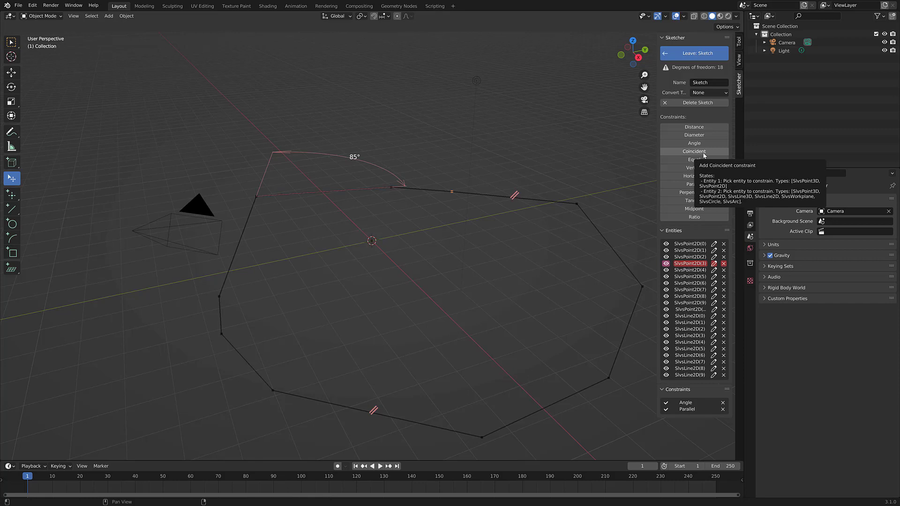
# Set Convert Type to Mesh and leave the sketch, creating the filled plate Sketch.001.
pyautogui.click(710, 92)
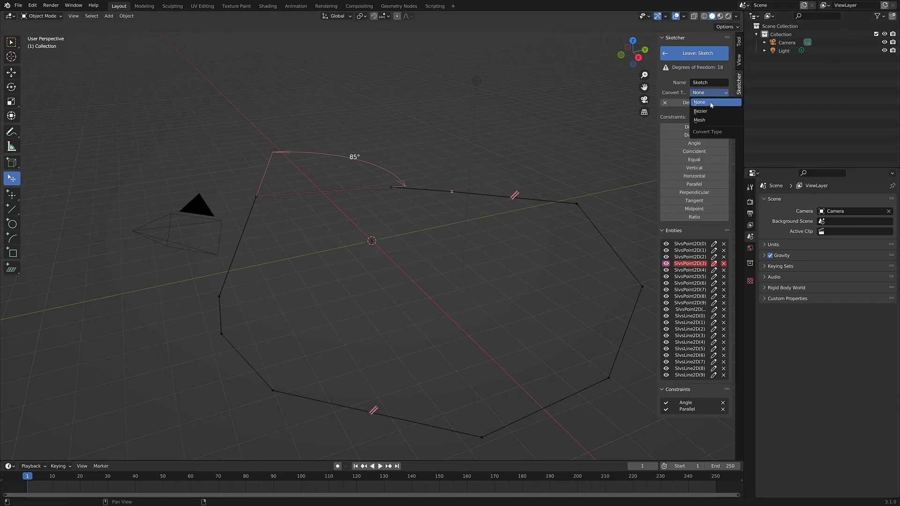
pyautogui.click(703, 120)
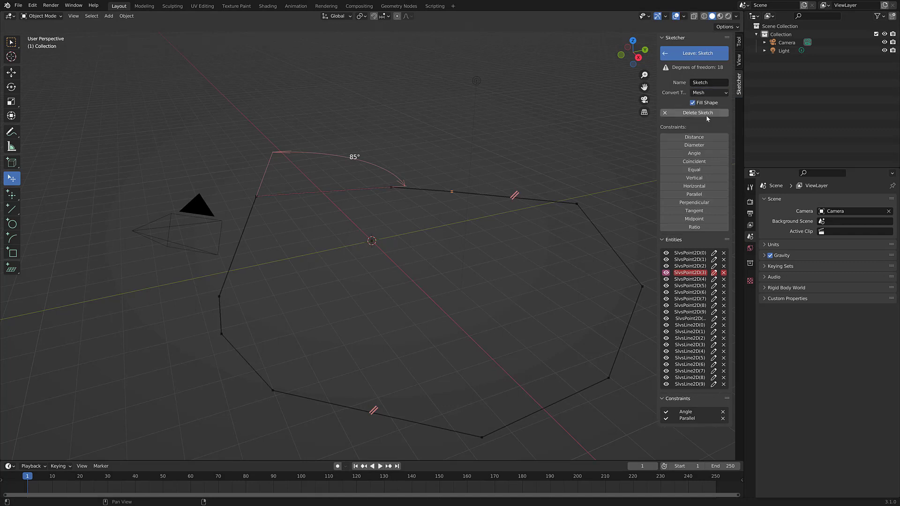
pyautogui.click(669, 55)
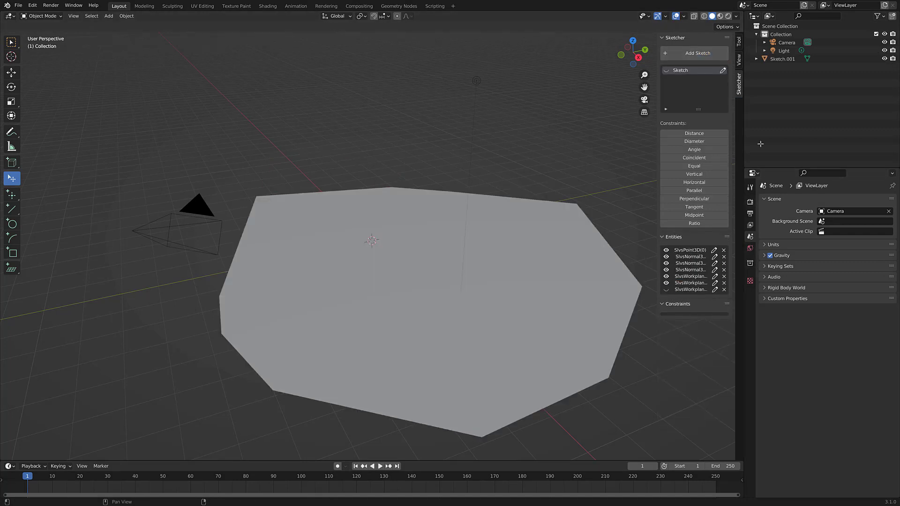
# Select Sketch.001 and bring up its Add Modifier list.
pyautogui.click(783, 59)
pyautogui.click(750, 289)
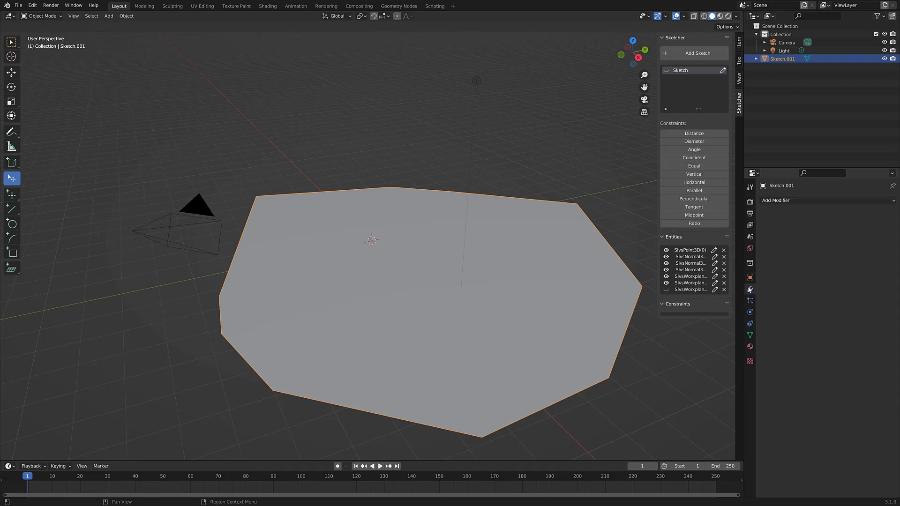
pyautogui.click(814, 201)
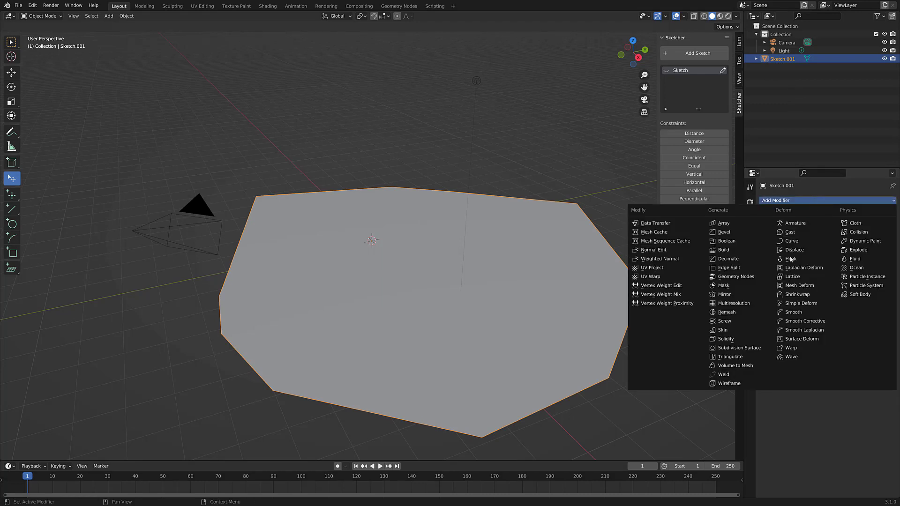
# Add a Solidify modifier with 1.55 m thickness, then a Bevel modifier of 0.1 m.
pyautogui.click(726, 339)
pyautogui.moveTo(839, 246)
pyautogui.mouseDown()
pyautogui.moveTo(883, 247)
pyautogui.moveTo(863, 236)
pyautogui.moveTo(884, 236)
pyautogui.mouseUp()
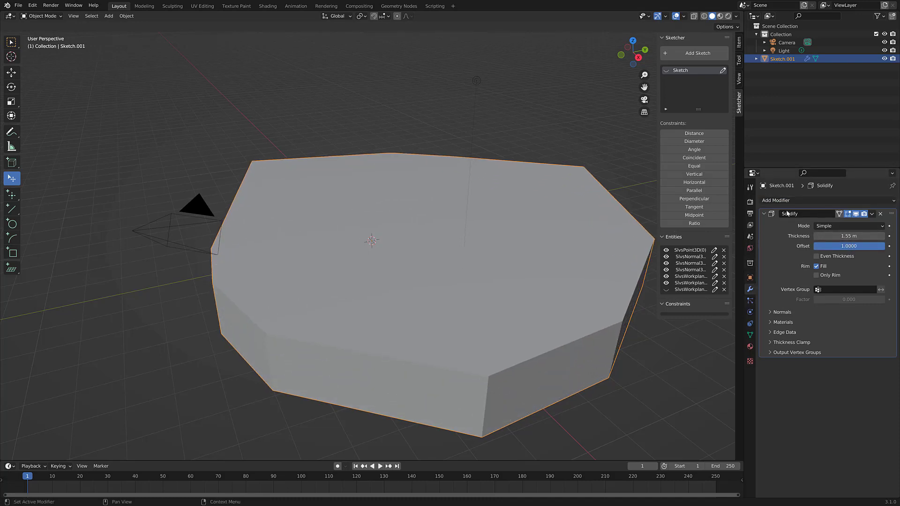
pyautogui.click(802, 199)
pyautogui.click(732, 226)
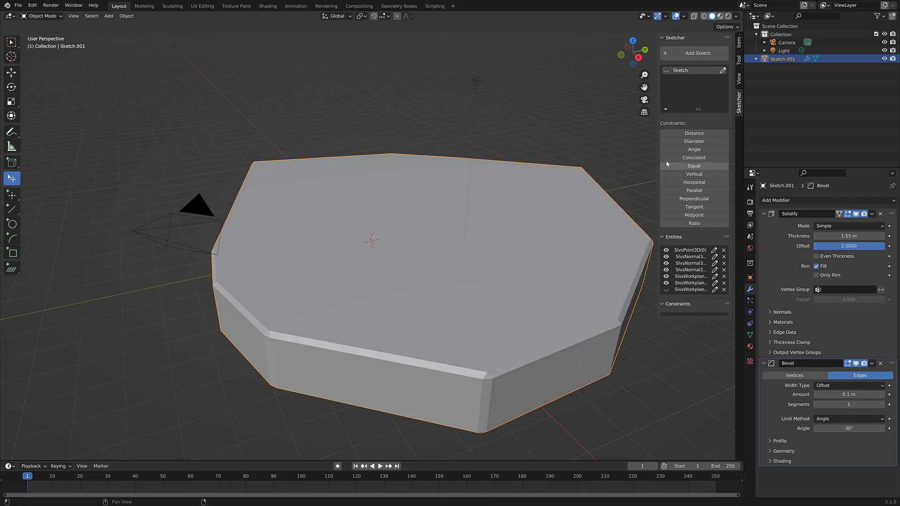
# Pull polygon corner SlvsPoint2D(3) up into a peak, rebuild the block, and reopen the sketch.
pyautogui.click(723, 70)
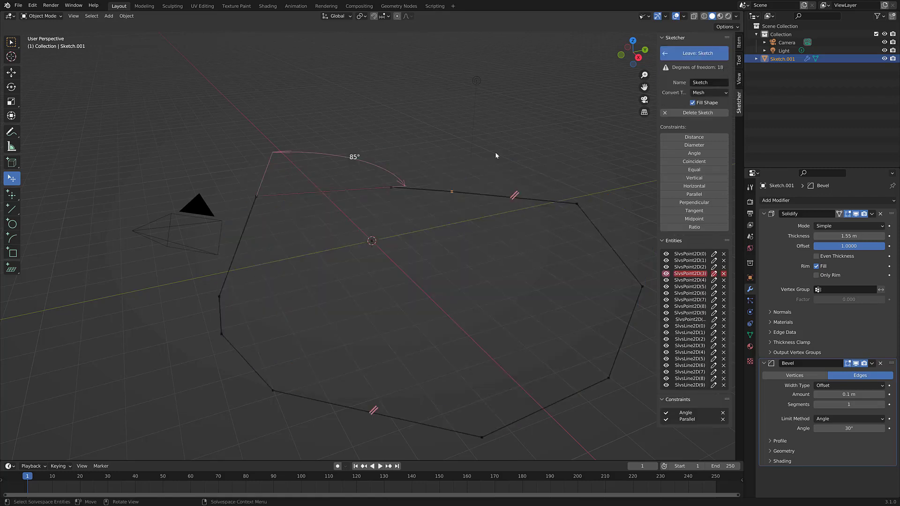
pyautogui.moveTo(451, 193); pyautogui.dragTo(475, 144)
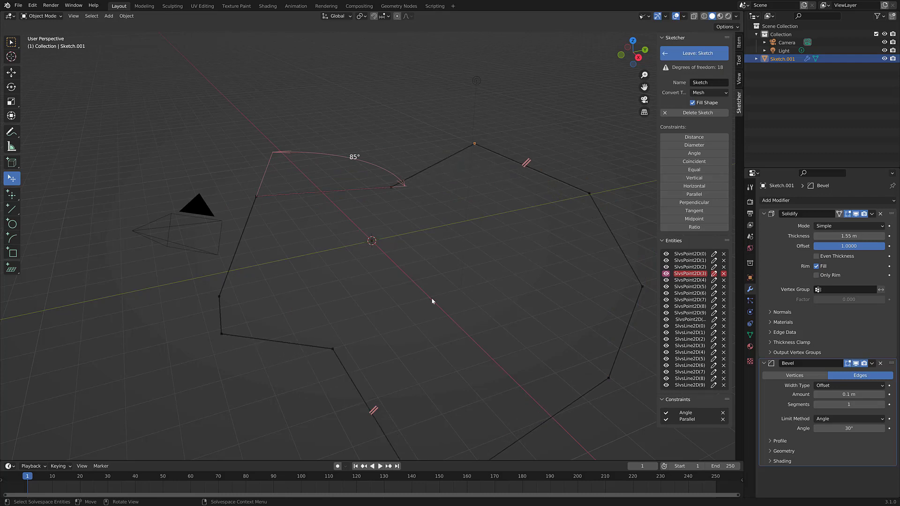
pyautogui.click(664, 55)
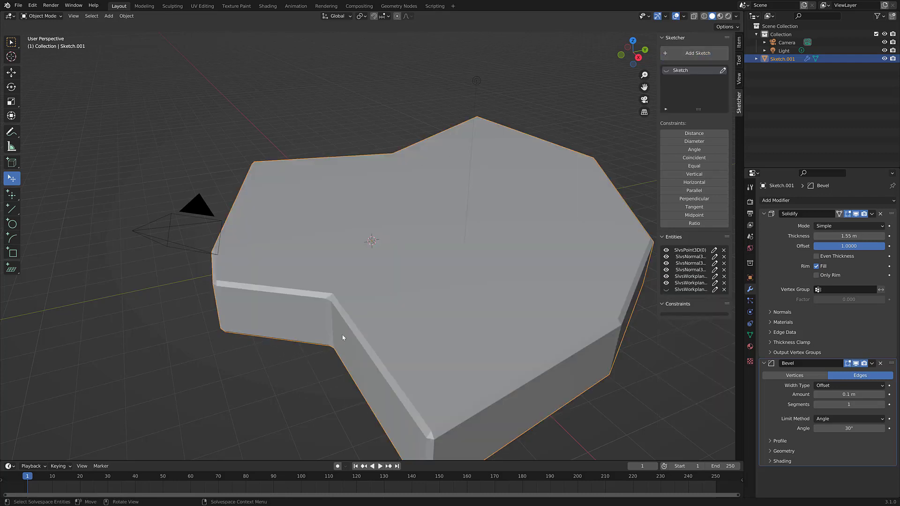
pyautogui.click(723, 70)
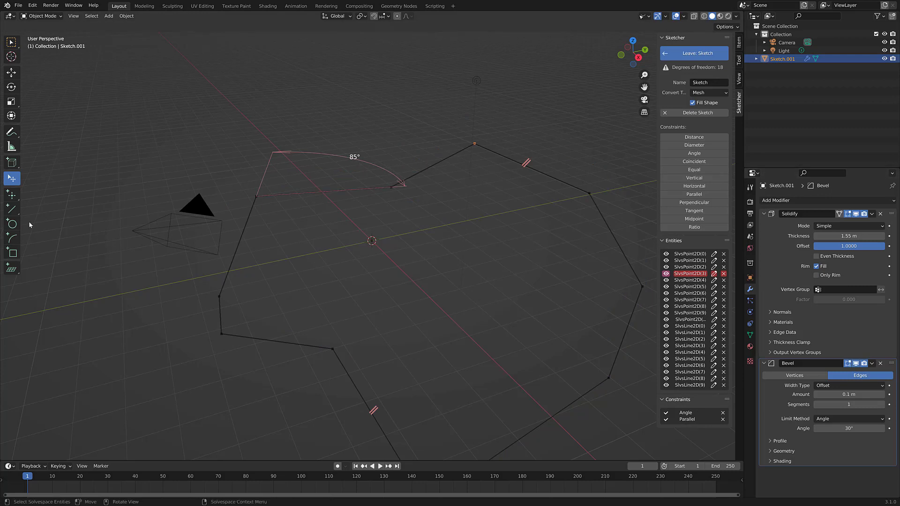
# Draw a circle centred inside the polygon and close the sketch to cut a through-hole.
pyautogui.click(12, 224)
pyautogui.click(406, 239)
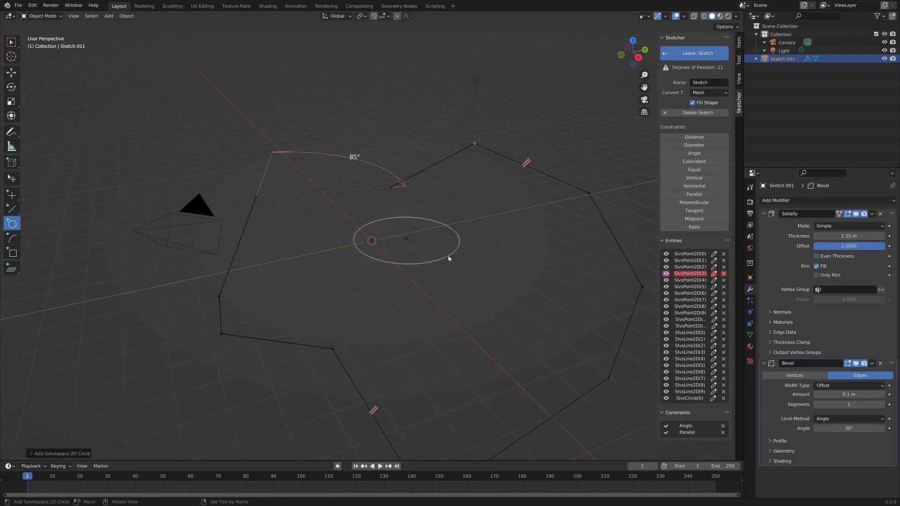
pyautogui.click(672, 53)
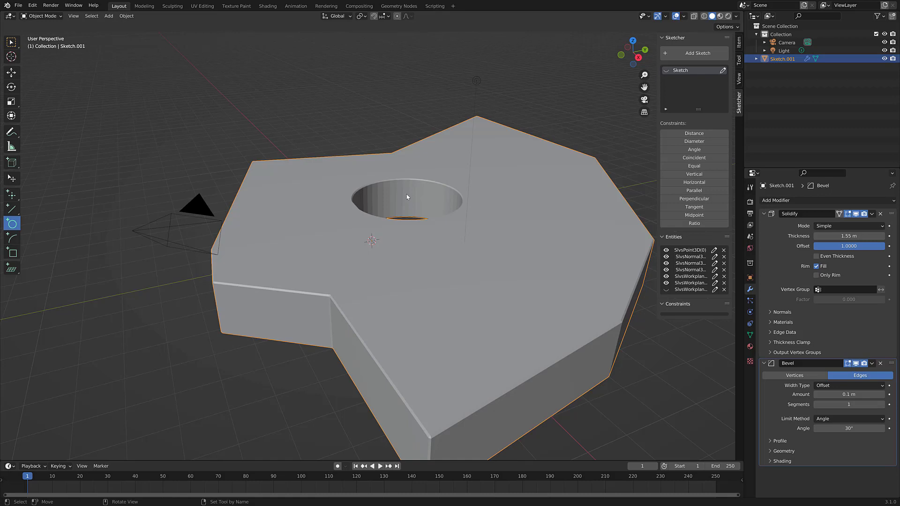
# Switch to the browser and scroll the CAD Sketcher README to its Addon installation section.
pyautogui.hotkey('alt', 'Tab')
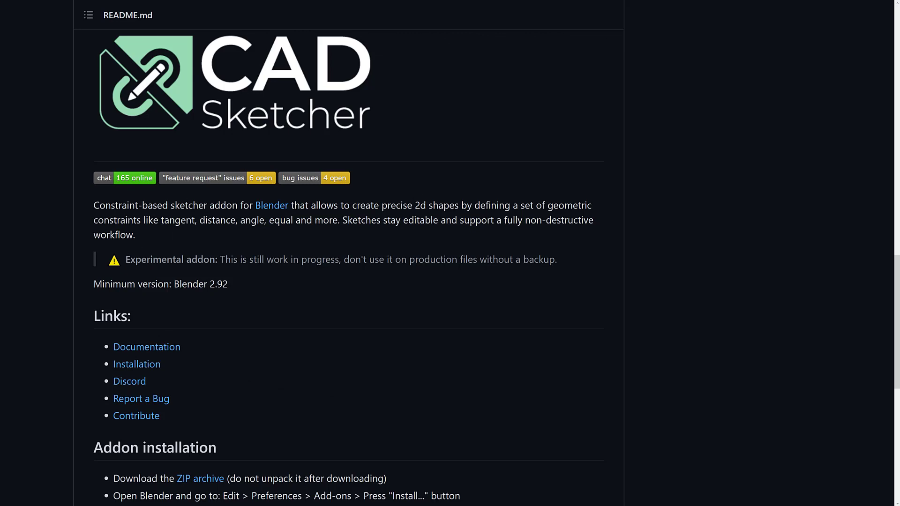
pyautogui.scroll(3, 469, 226)
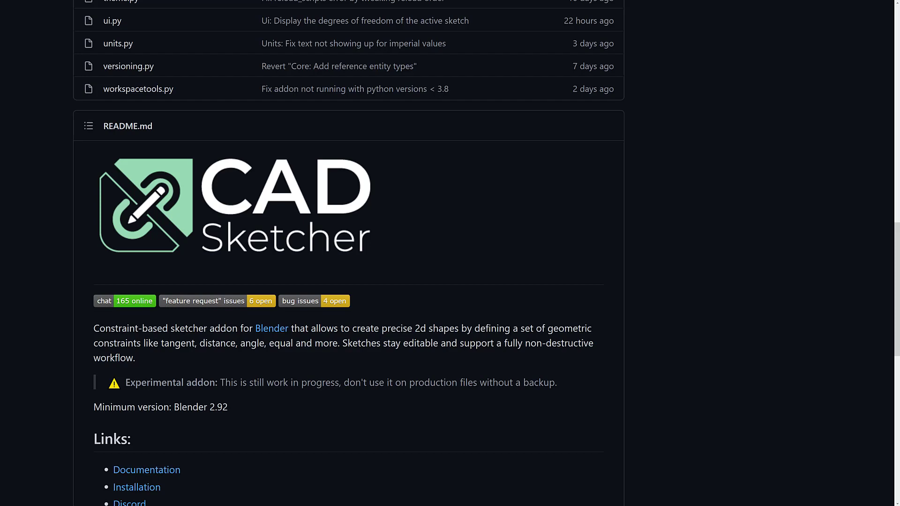
pyautogui.scroll(14, 510, 350)
pyautogui.scroll(2, 519, 327)
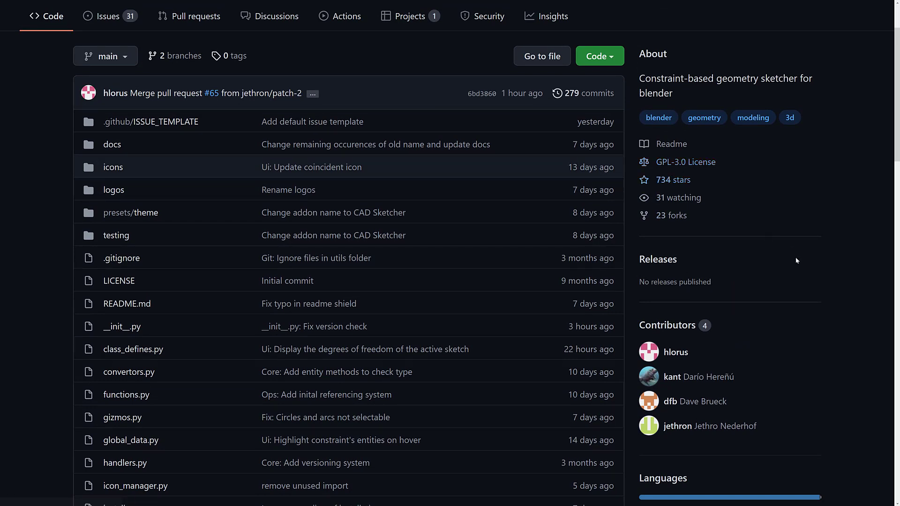
pyautogui.scroll(-7, 794, 258)
pyautogui.scroll(-12, 795, 258)
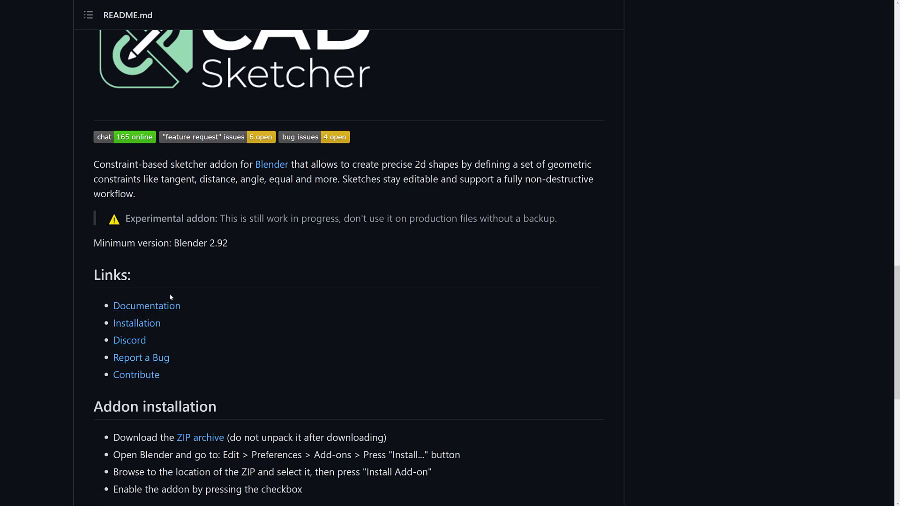
pyautogui.scroll(20, 388, 263)
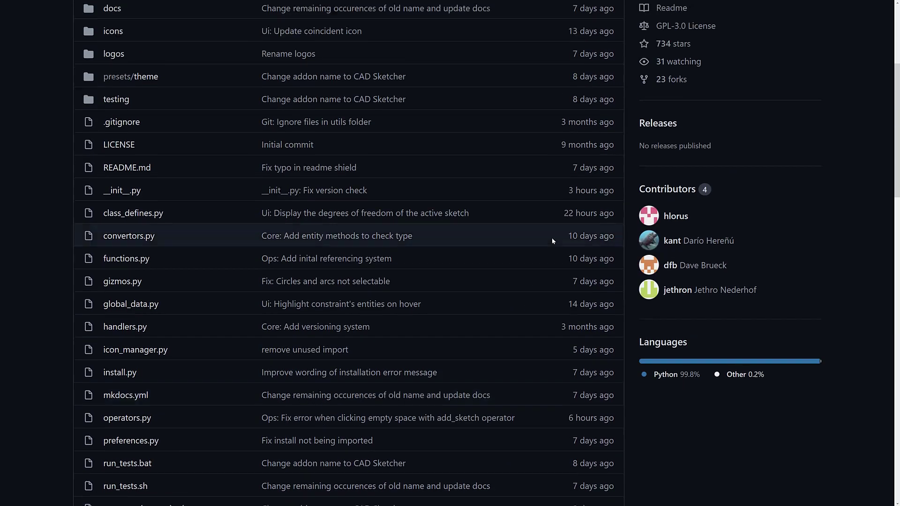
pyautogui.scroll(-20, 679, 321)
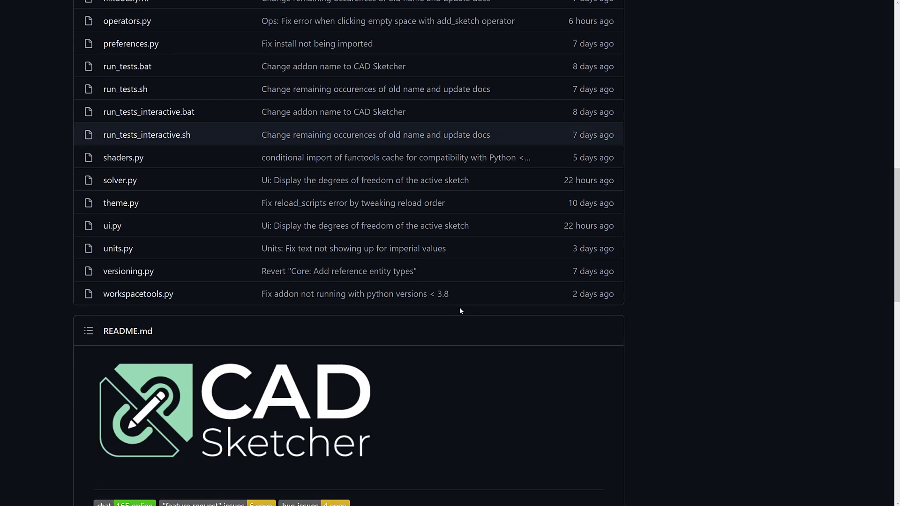
pyautogui.scroll(-3, 298, 275)
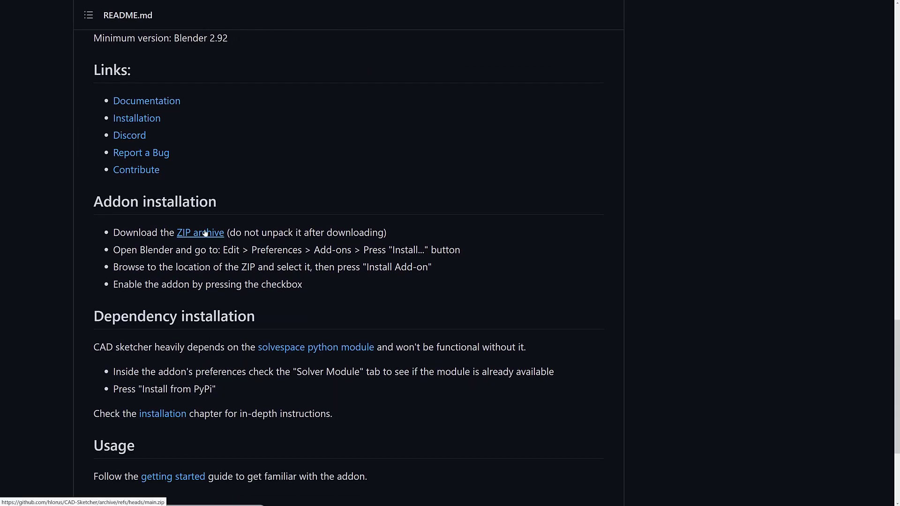
# Download the CAD Sketcher ZIP archive and switch to the documentation tab.
pyautogui.click(199, 232)
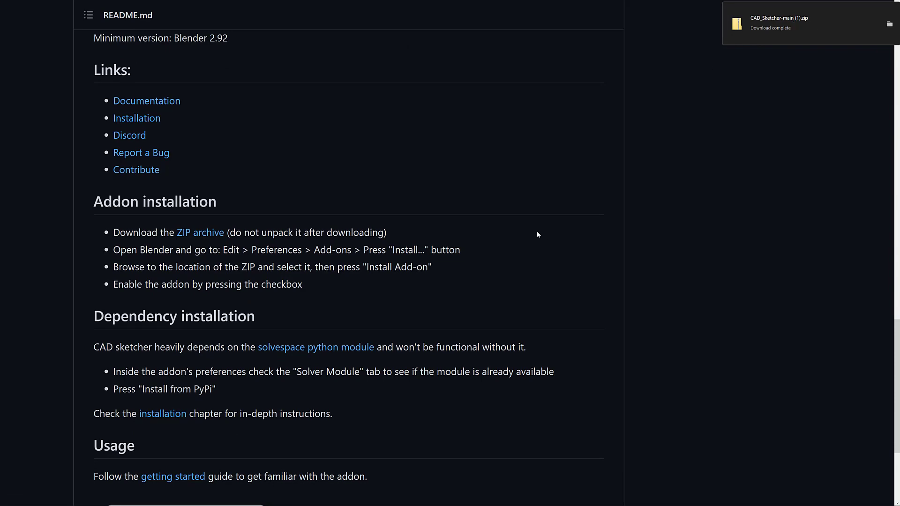
pyautogui.hotkey('ctrl', 'Tab')
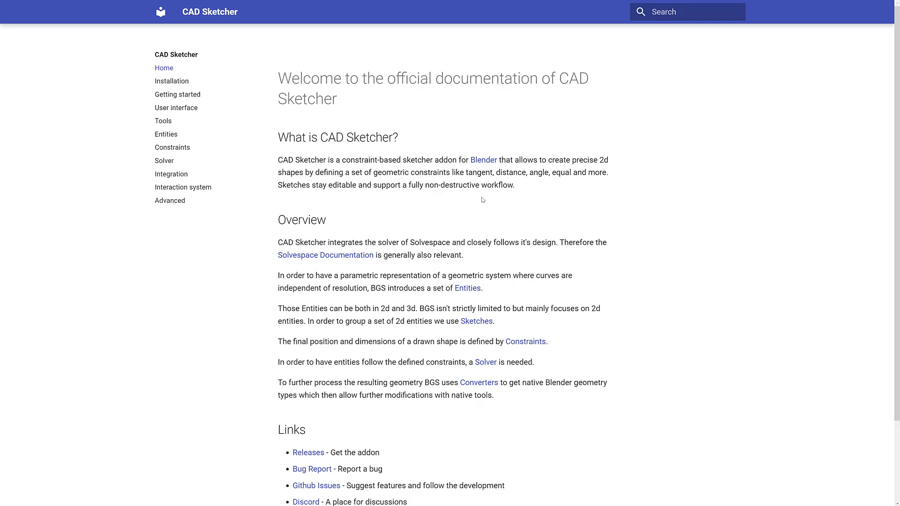
pyautogui.scroll(-2, 539, 218)
pyautogui.scroll(1, 540, 217)
pyautogui.click(309, 215)
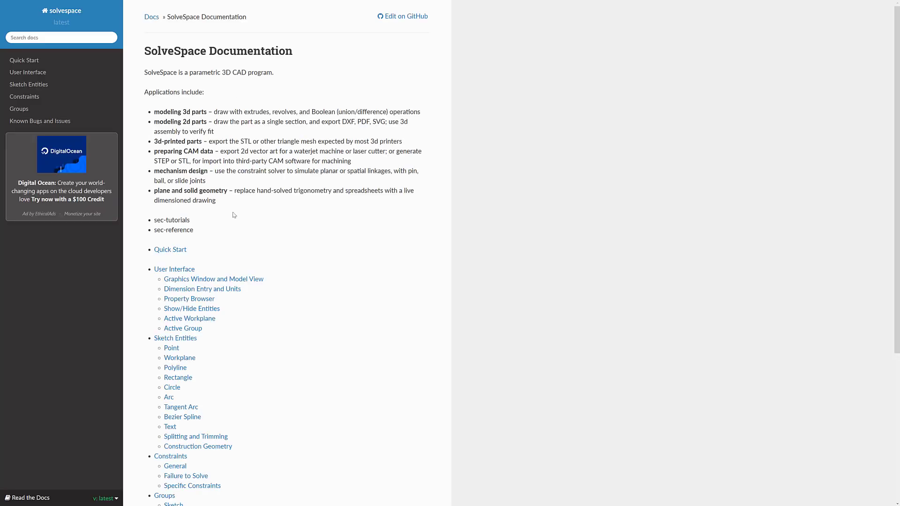
pyautogui.hotkey('alt', 'Left')
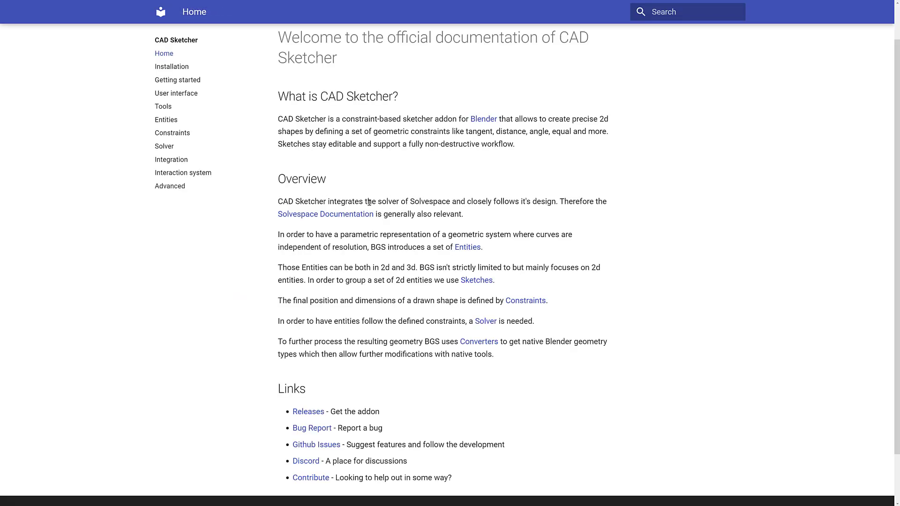
pyautogui.moveTo(417, 202); pyautogui.dragTo(487, 203)
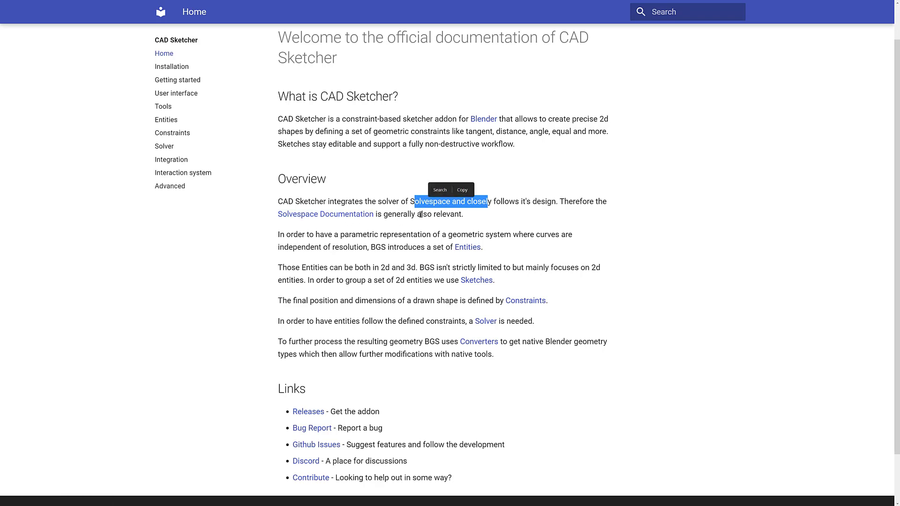
pyautogui.click(534, 222)
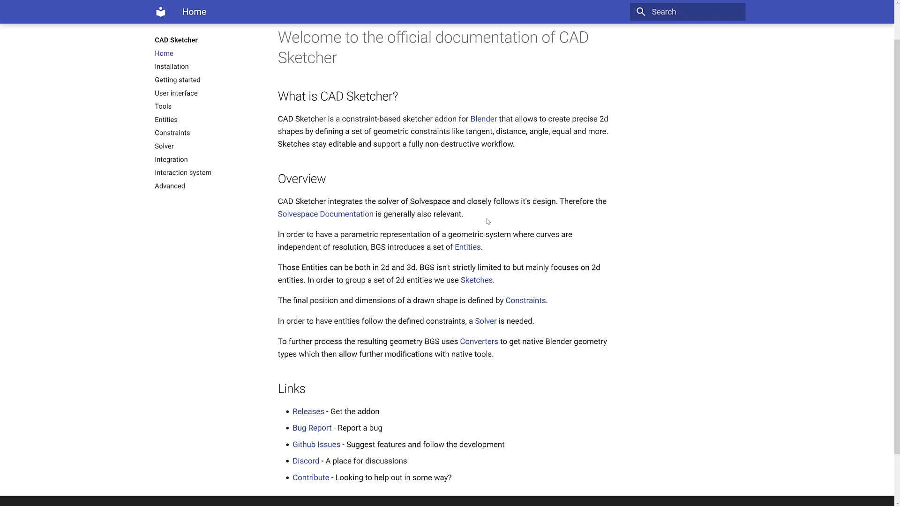
# Return to Blender and orbit around the bevelled Sketch.001 block with its hole.
pyautogui.hotkey('alt', 'Tab')
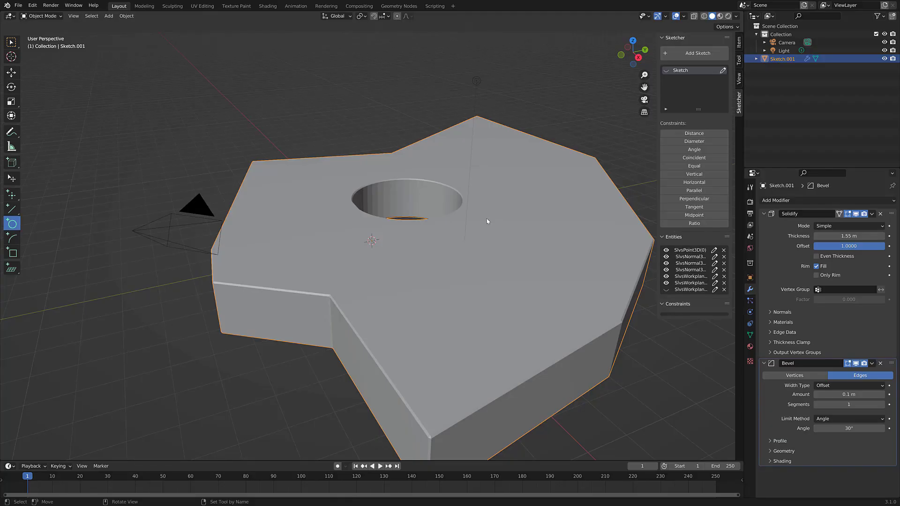
pyautogui.moveTo(487, 221); pyautogui.dragTo(352, 214, button='middle')
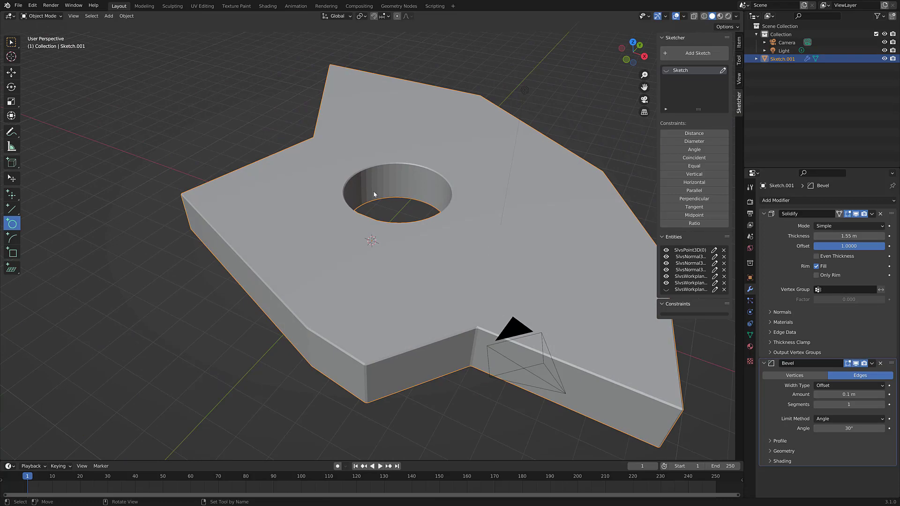